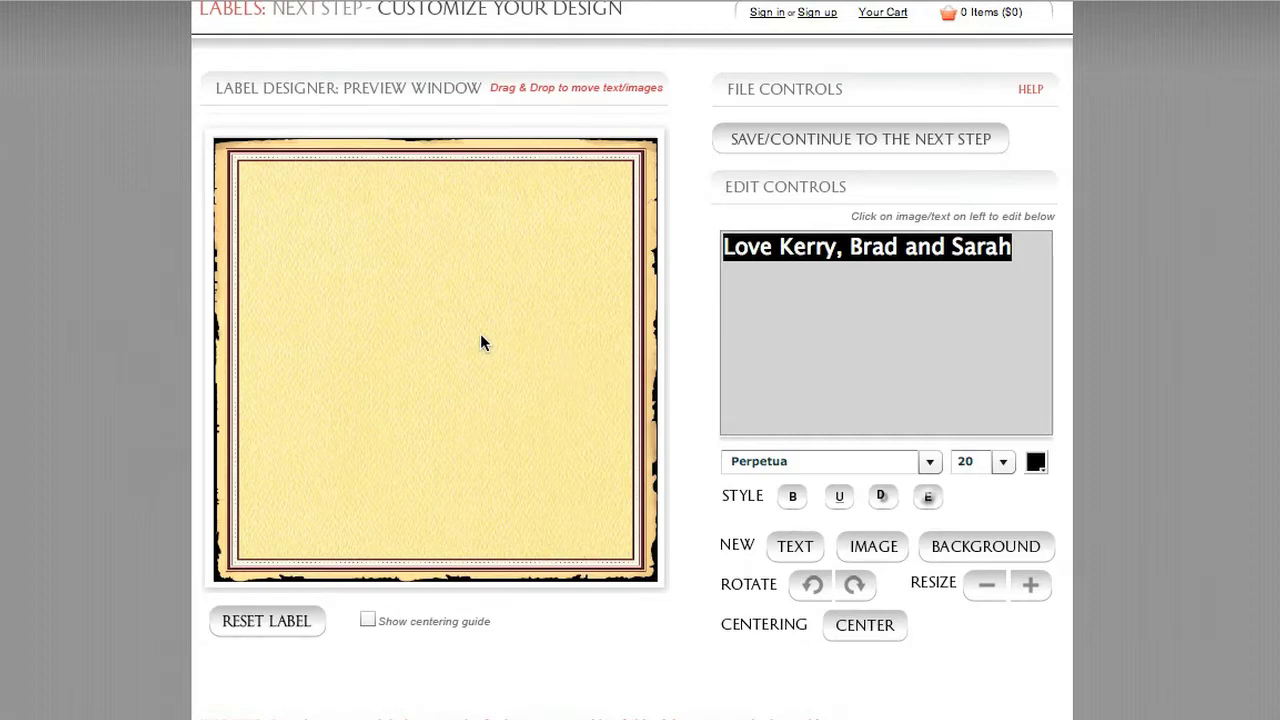
Step: Add a Verdana 18 'new text field' line, try it near the middle, delete it, then add a fresh one
scroll(481, 335, down, 1)
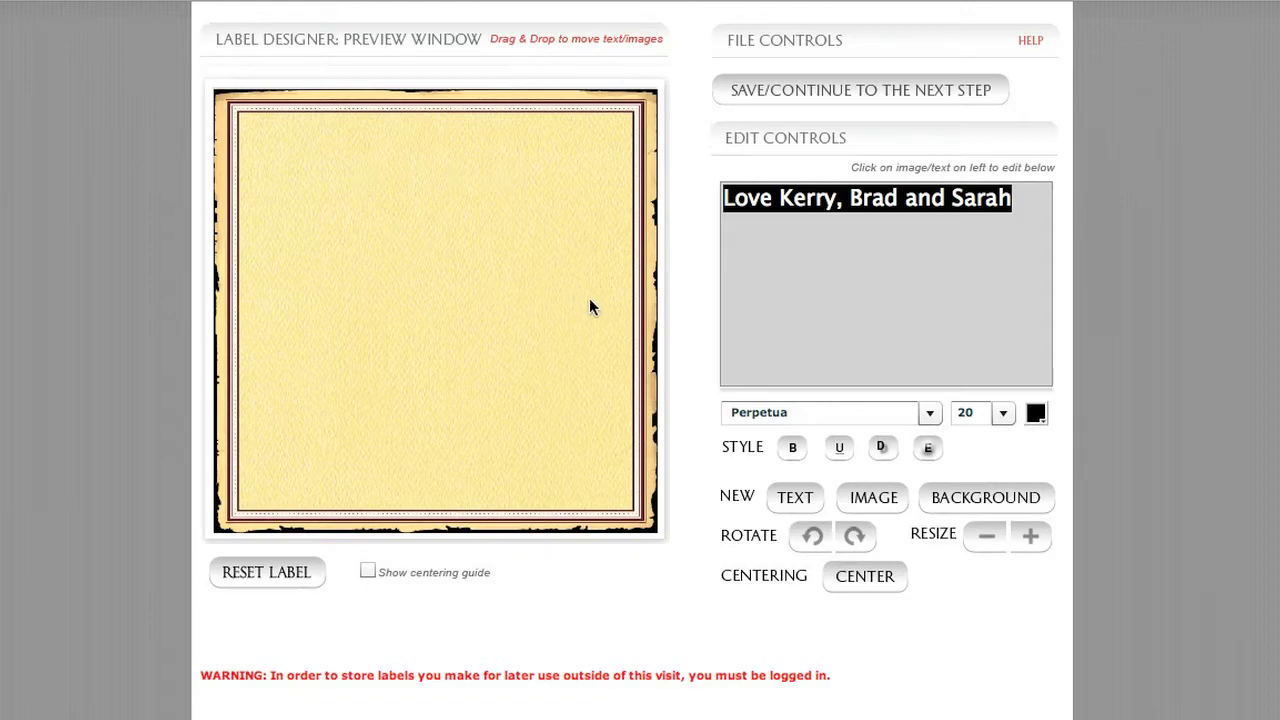
click(795, 500)
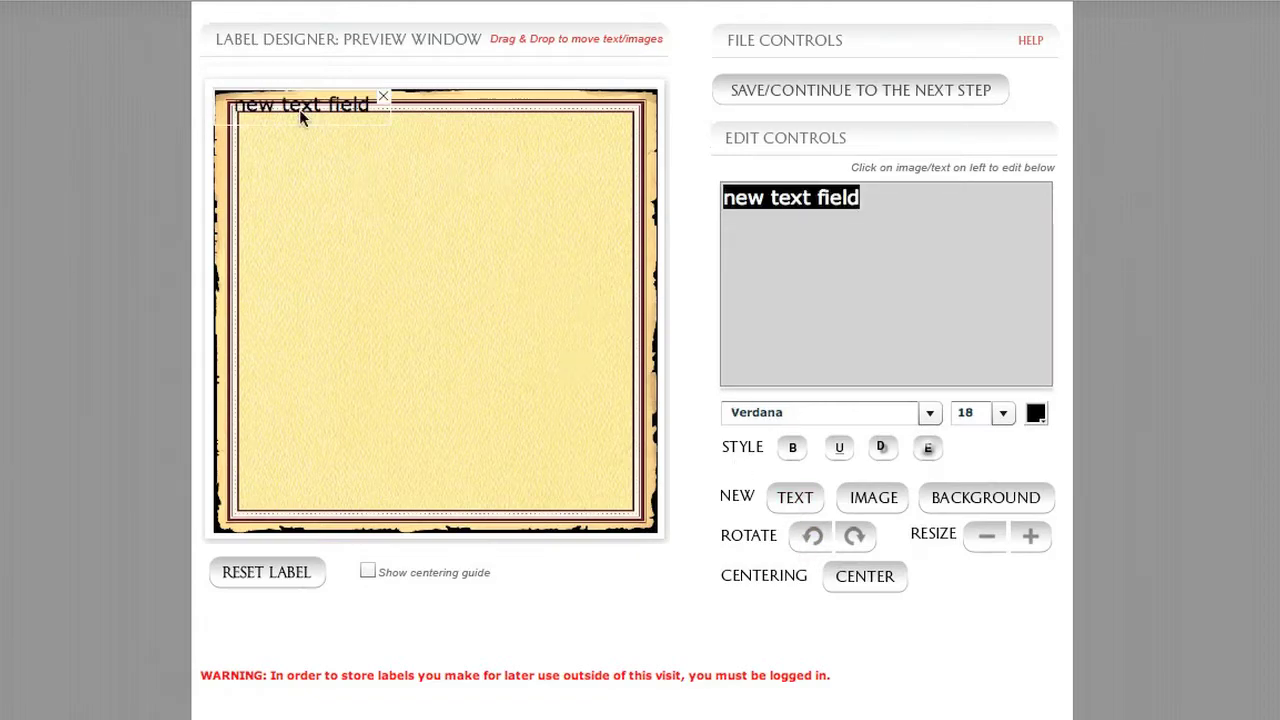
drag(299, 117, 430, 238)
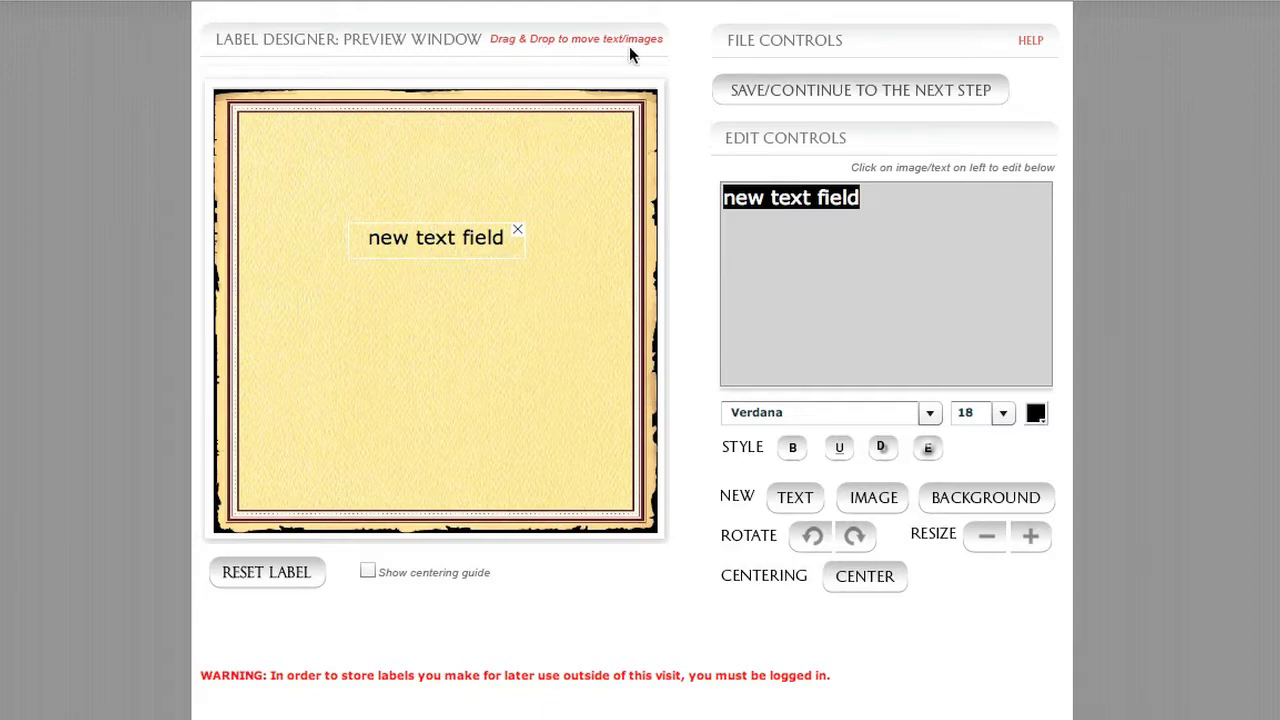
drag(456, 243, 418, 262)
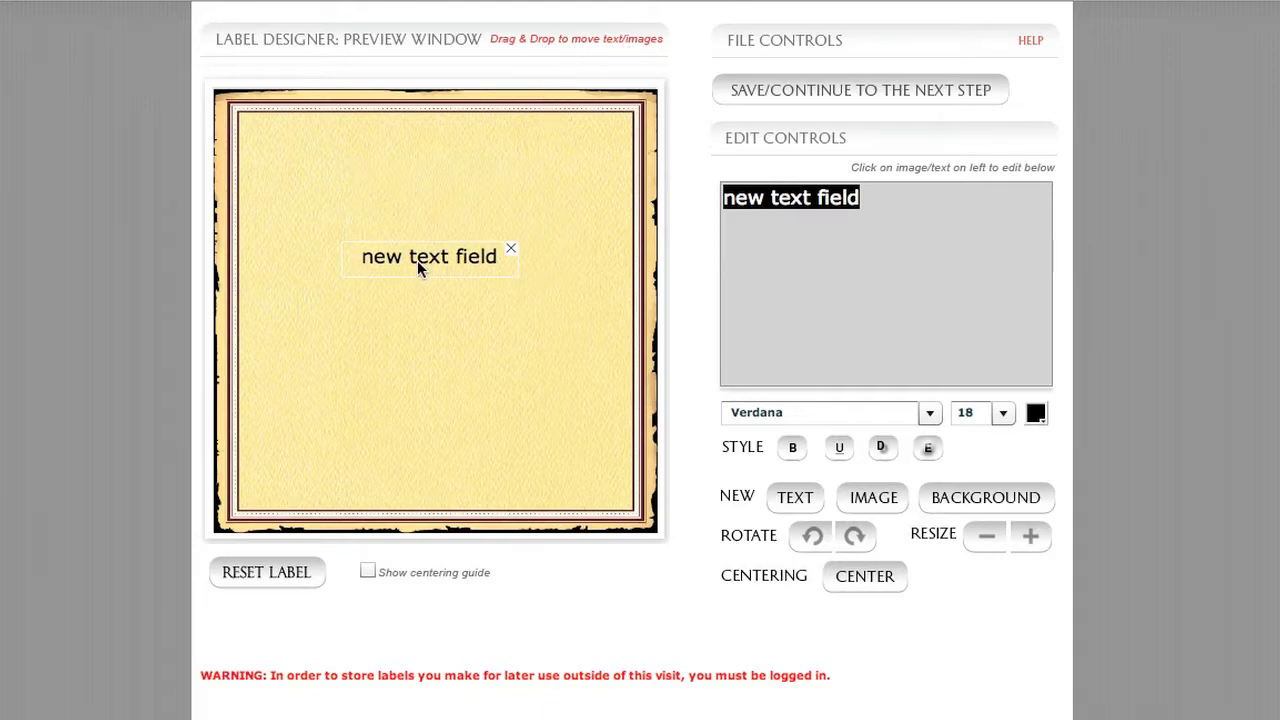
click(510, 250)
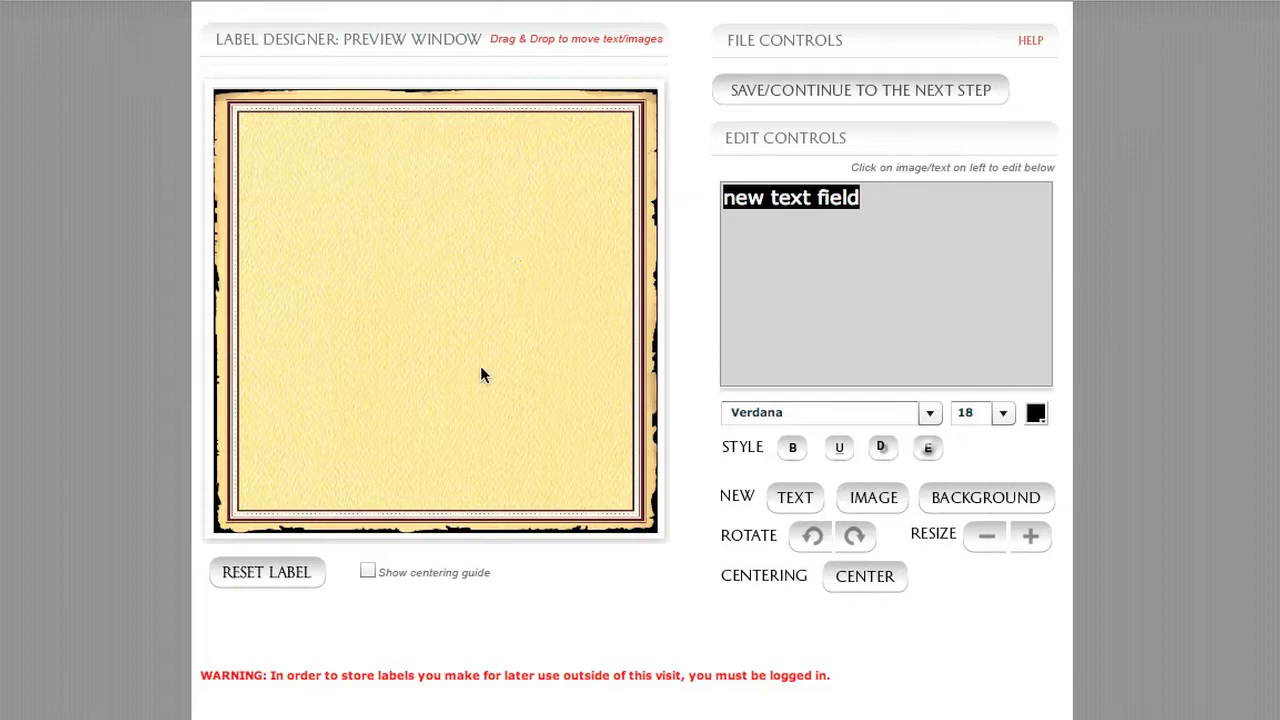
click(791, 495)
Step: Drag the new text field to the top-middle of the label, leaving the font unchanged
drag(308, 103, 464, 258)
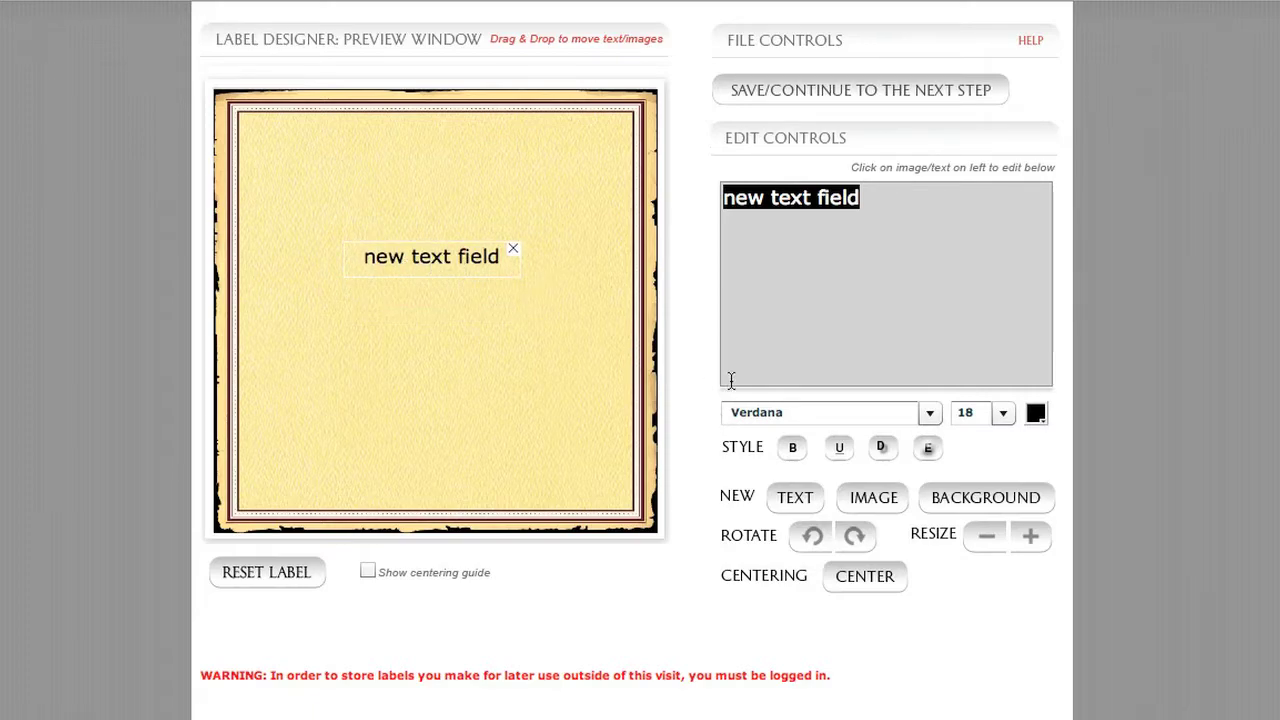
click(929, 413)
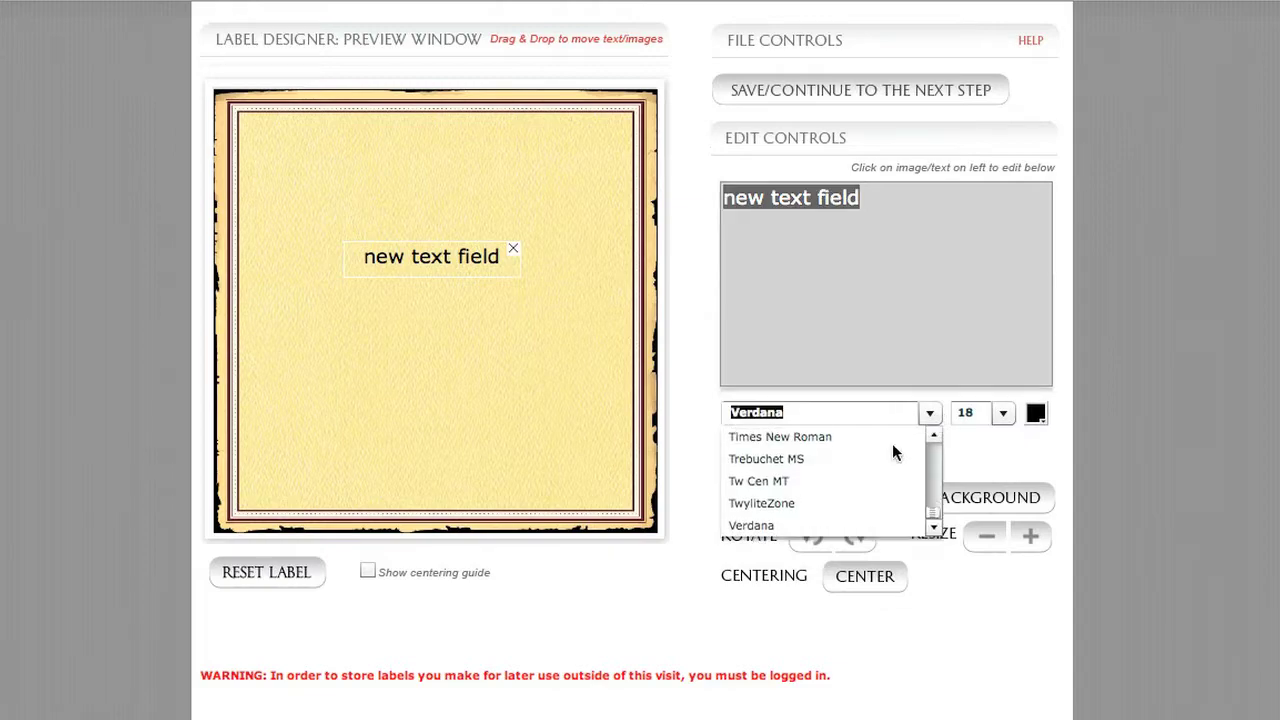
click(698, 372)
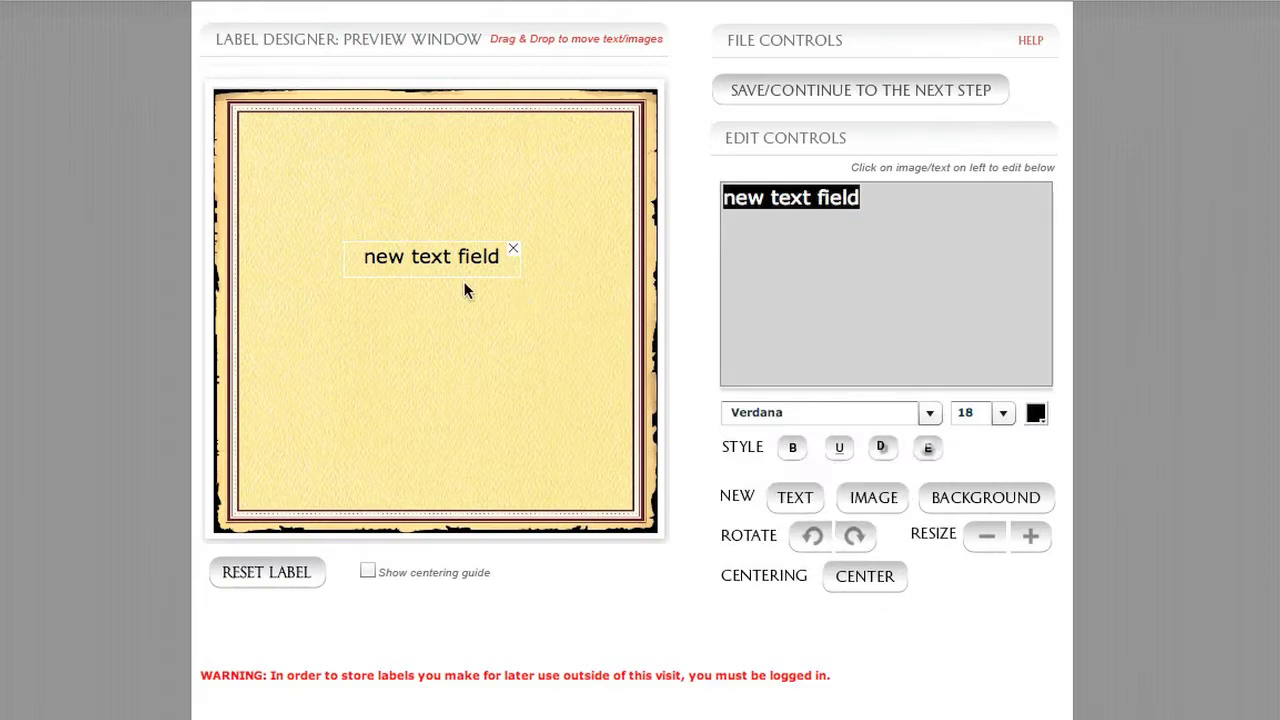
drag(472, 260, 470, 233)
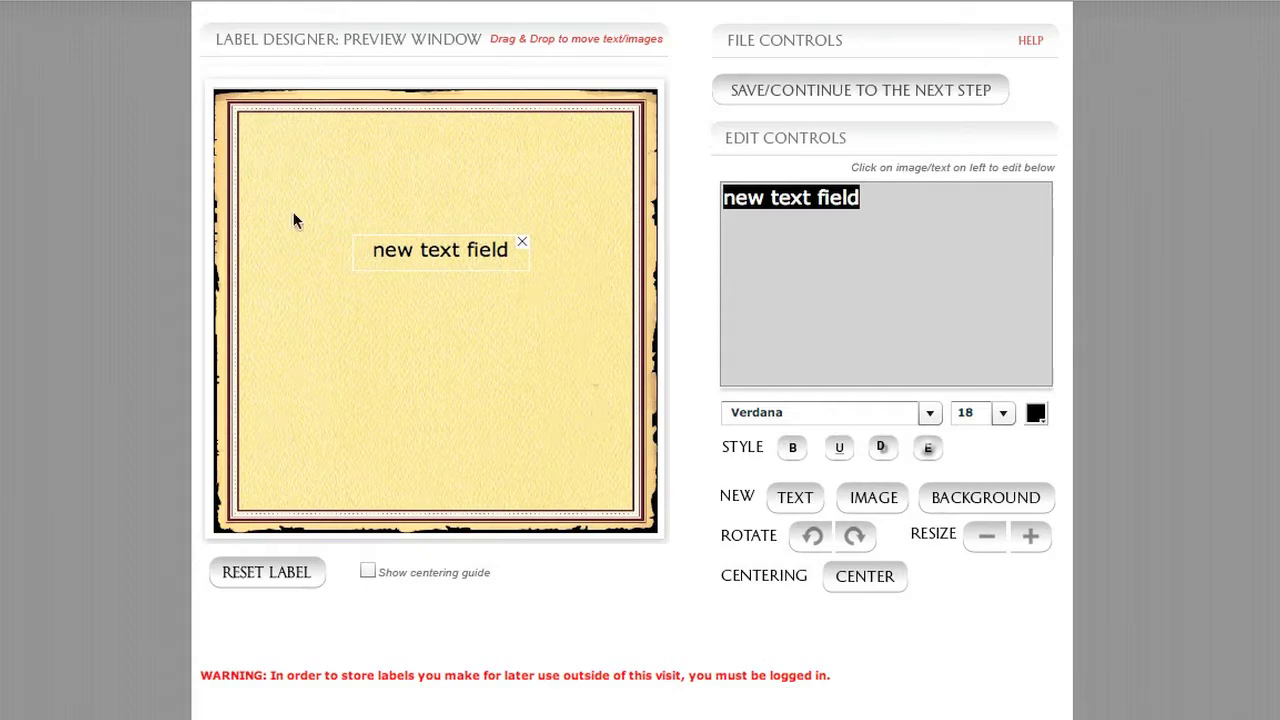
mouse_move(446, 256)
mouse_down()
mouse_move(447, 274)
mouse_move(445, 256)
mouse_up()
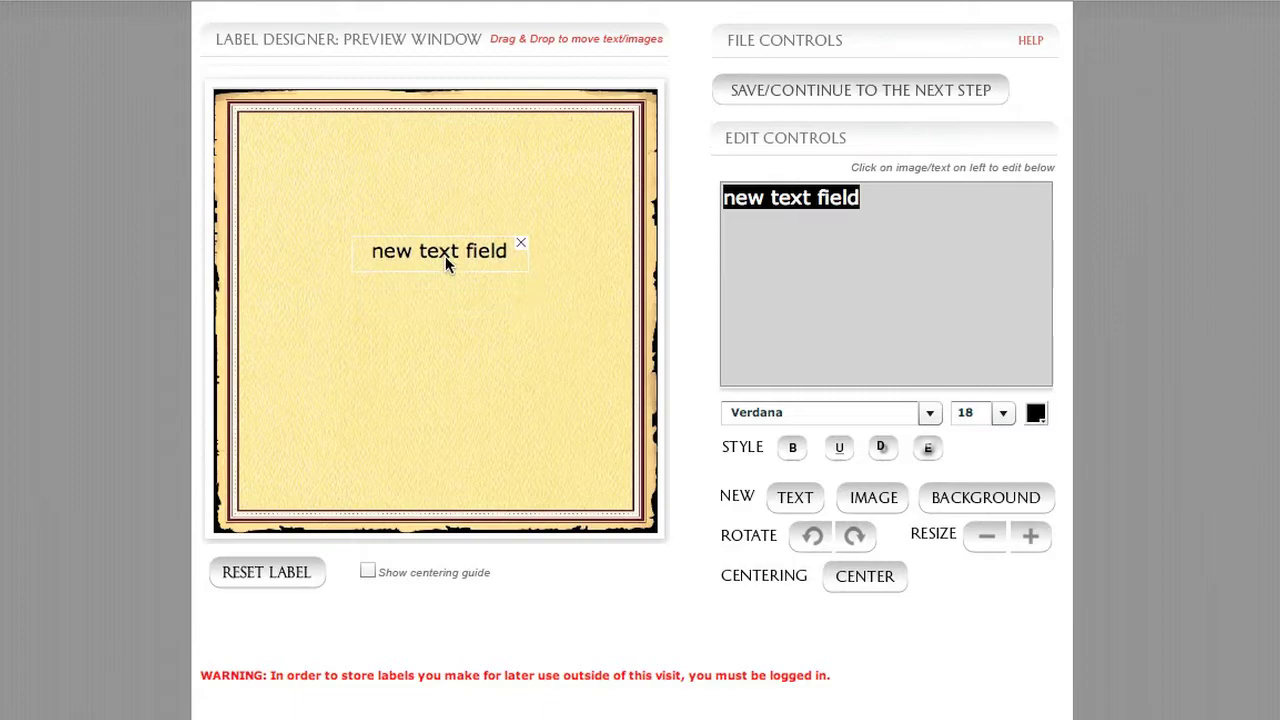
Step: Add second and third text fields and spread them down into the middle and lower label
click(800, 499)
drag(298, 108, 430, 338)
click(784, 506)
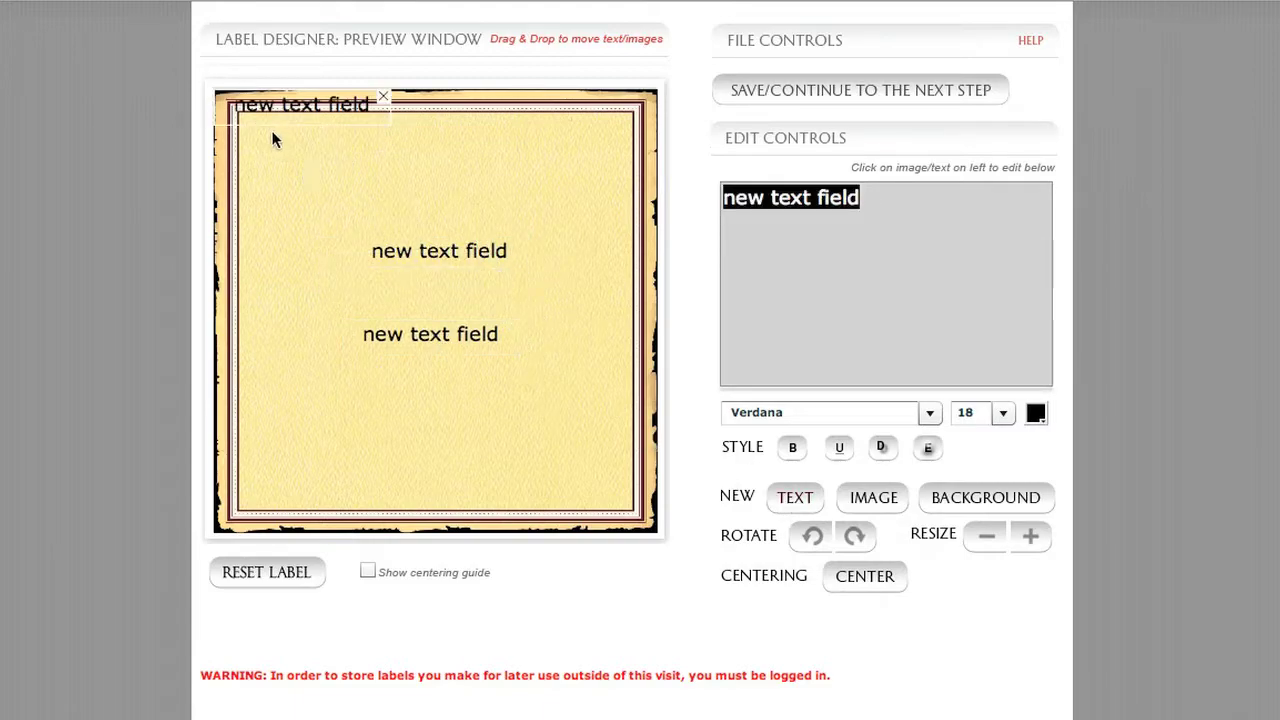
drag(279, 117, 397, 423)
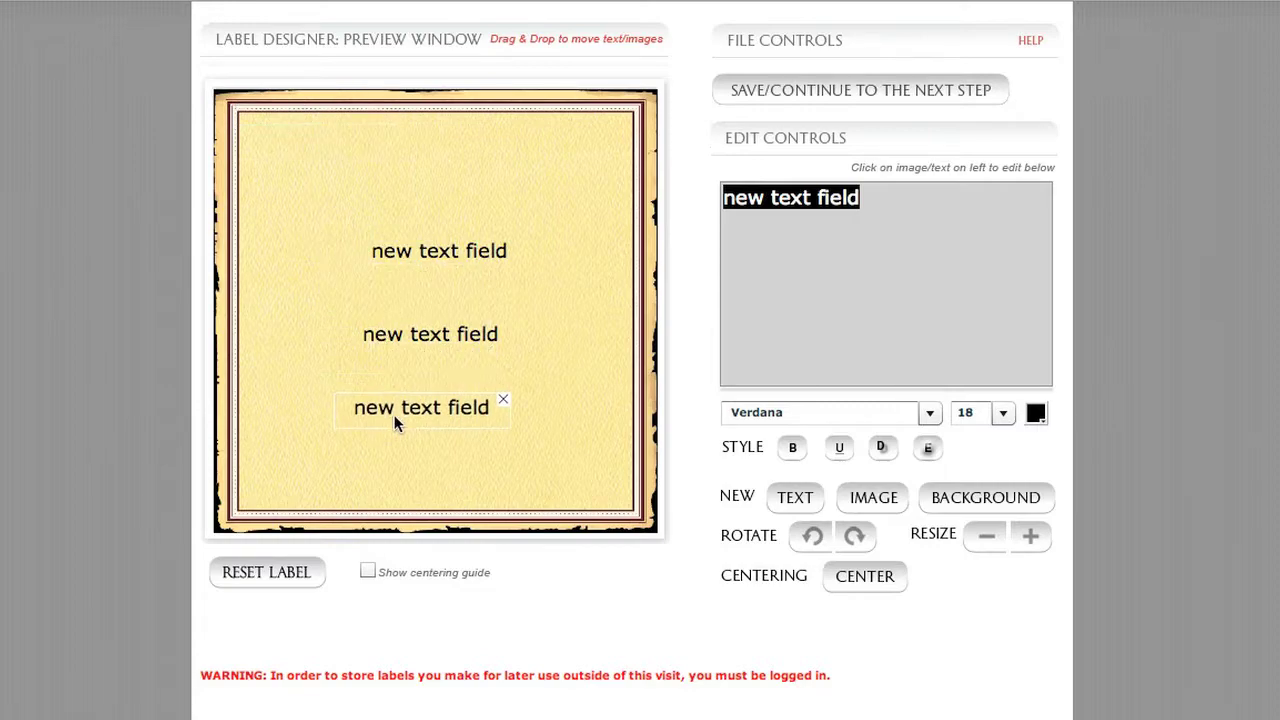
Step: Reword the lines to 'Greetings', the couple's names and 'From Your Friends, at Pervino', lowering the last
click(428, 251)
text(Gret)
key(BackSpace)
text(etings)
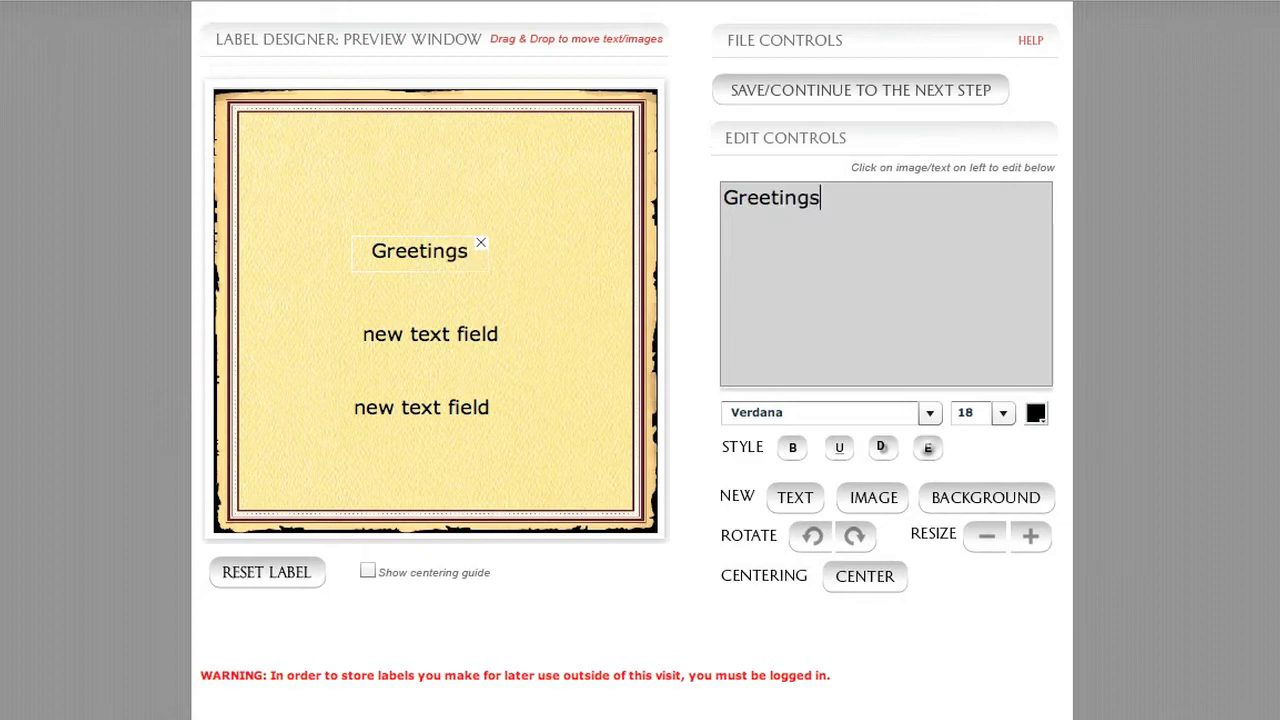
click(478, 333)
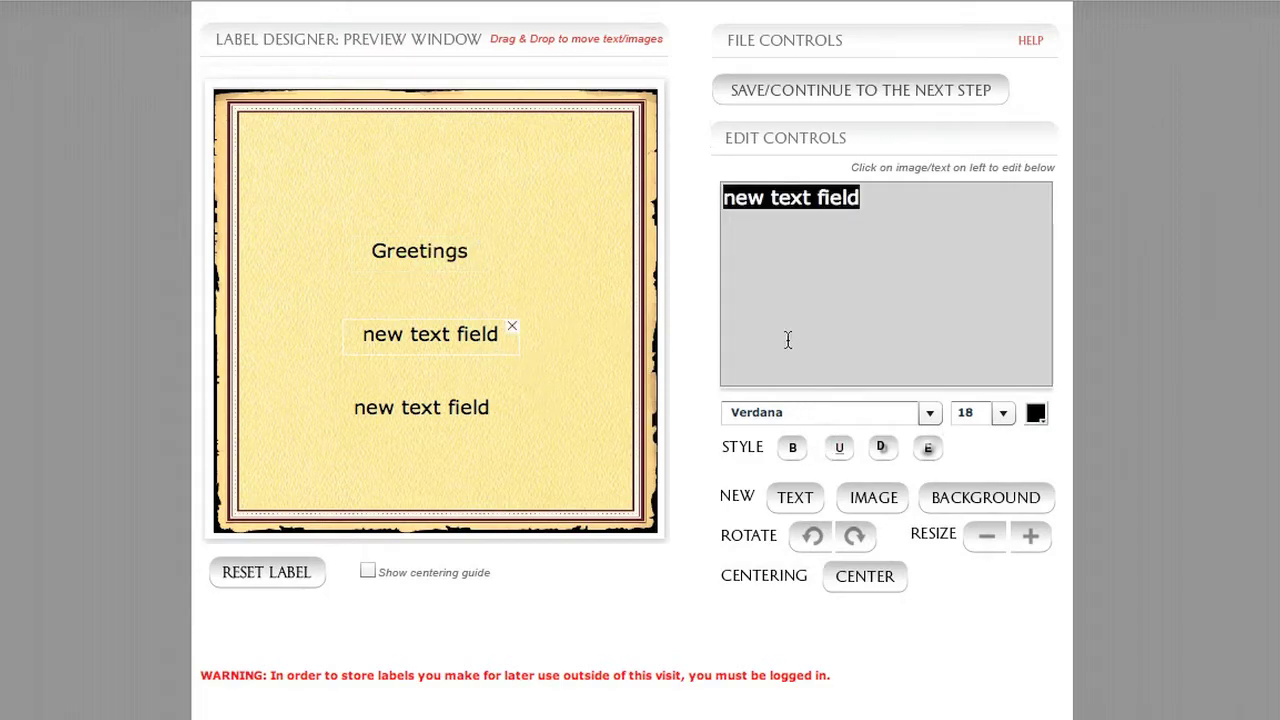
text(Mark and April)
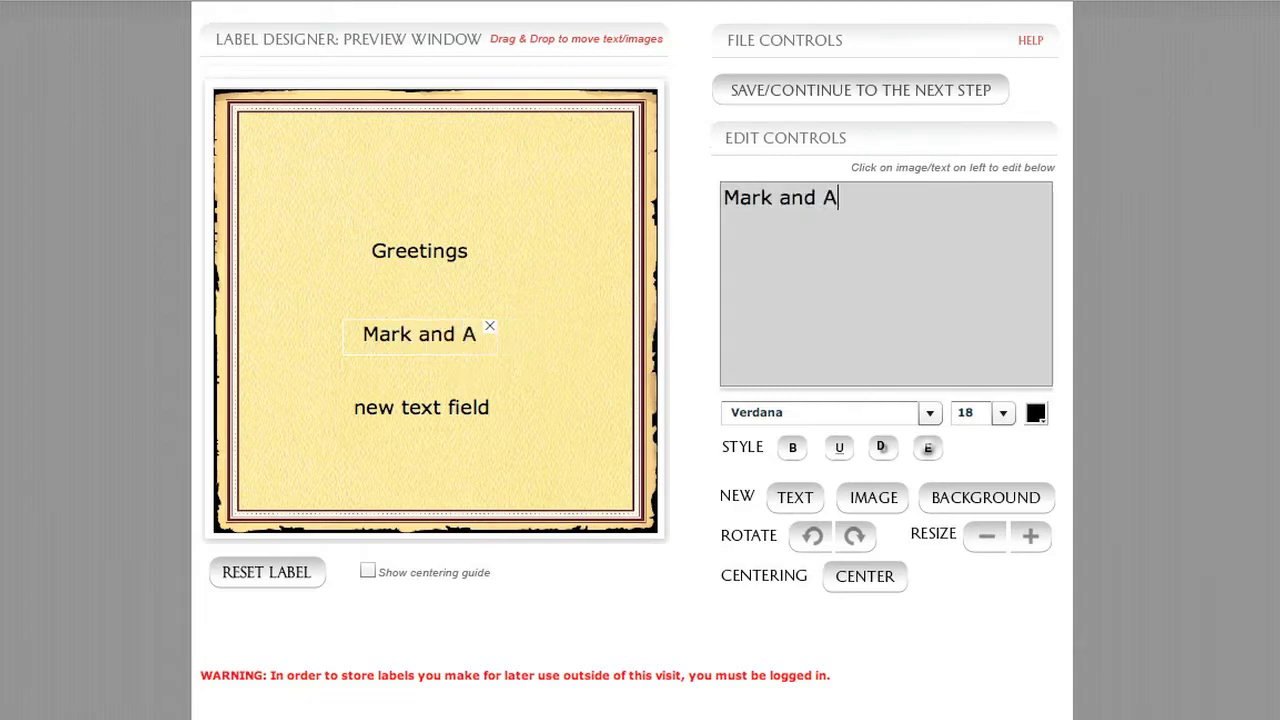
click(487, 415)
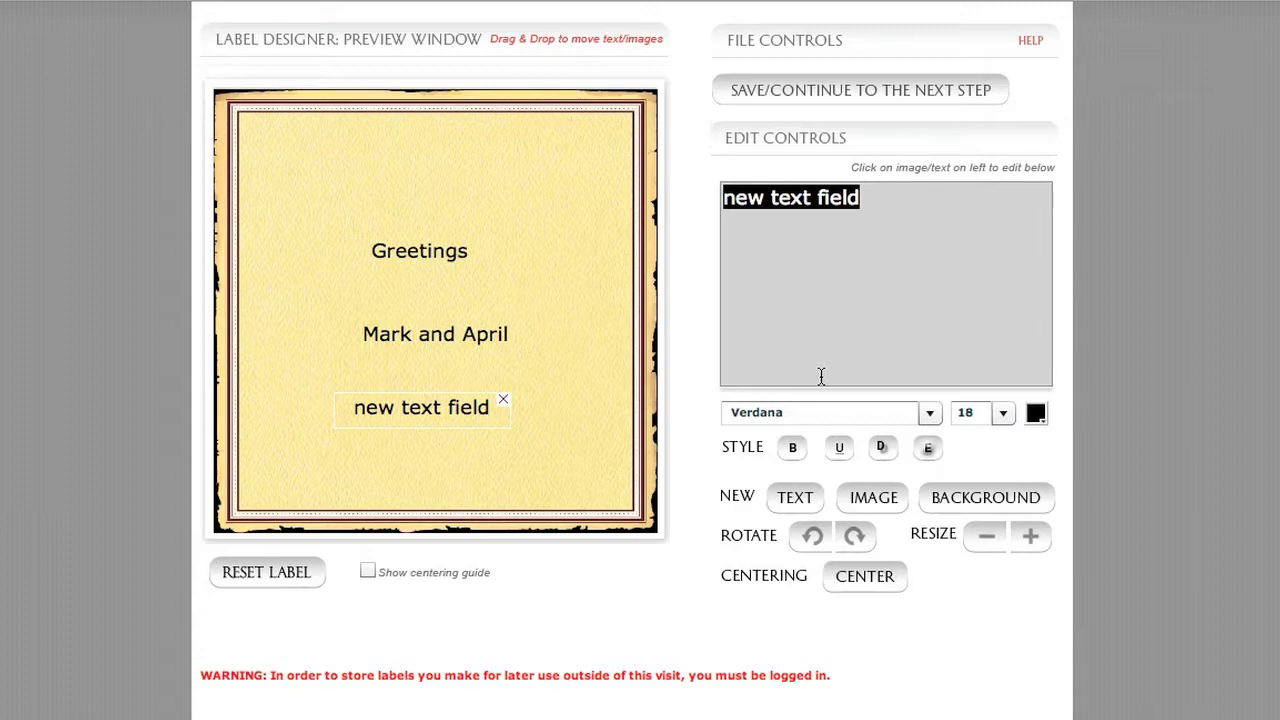
text(From Your Frien)
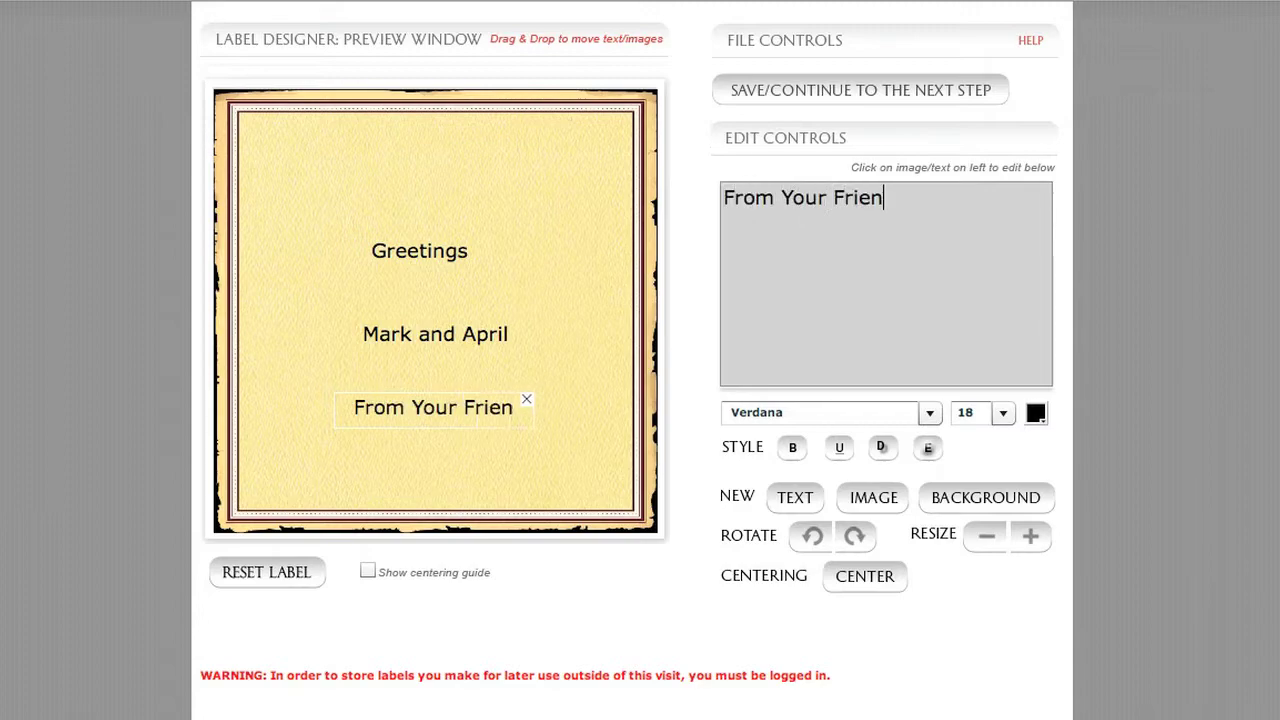
text(ds, at )
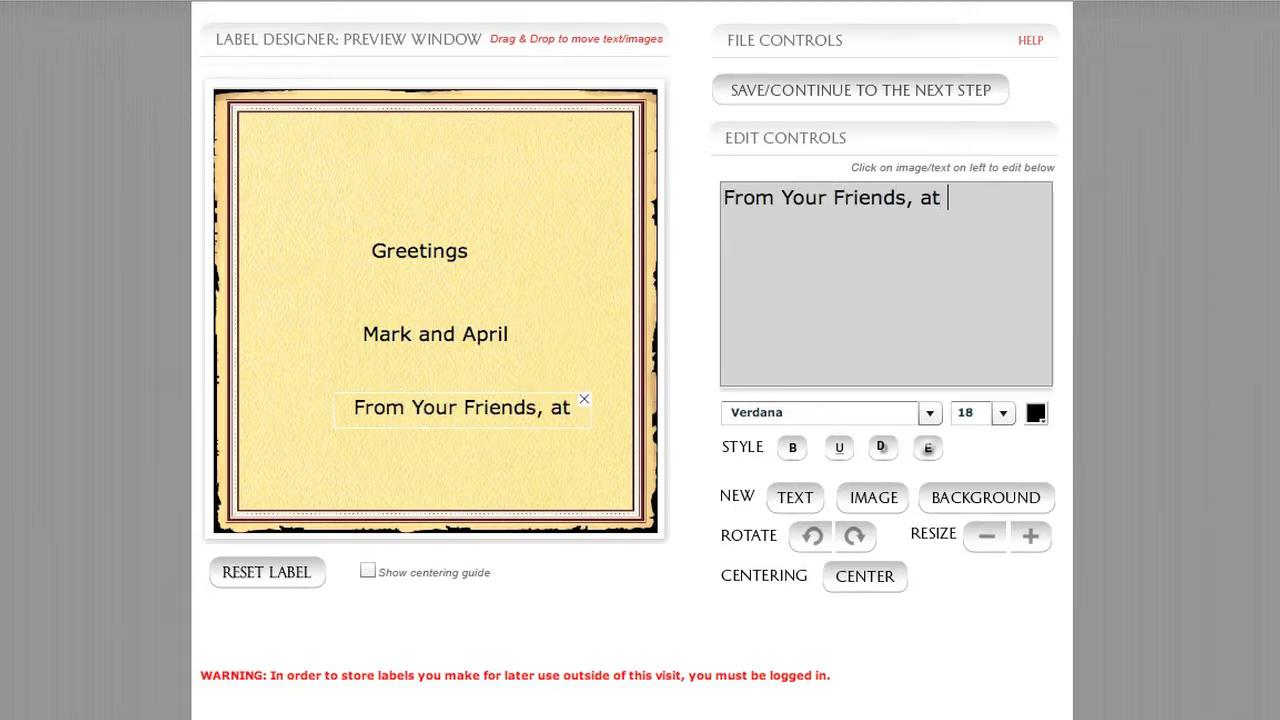
text(Pervino)
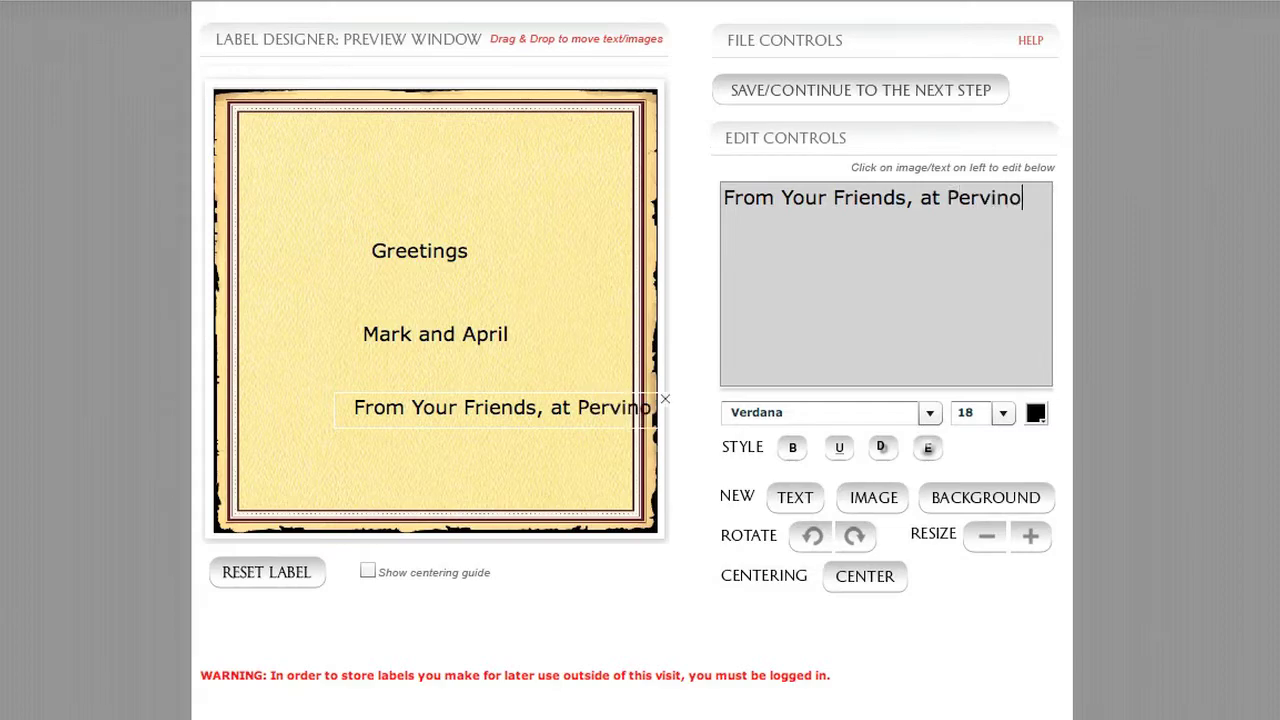
drag(514, 409, 455, 443)
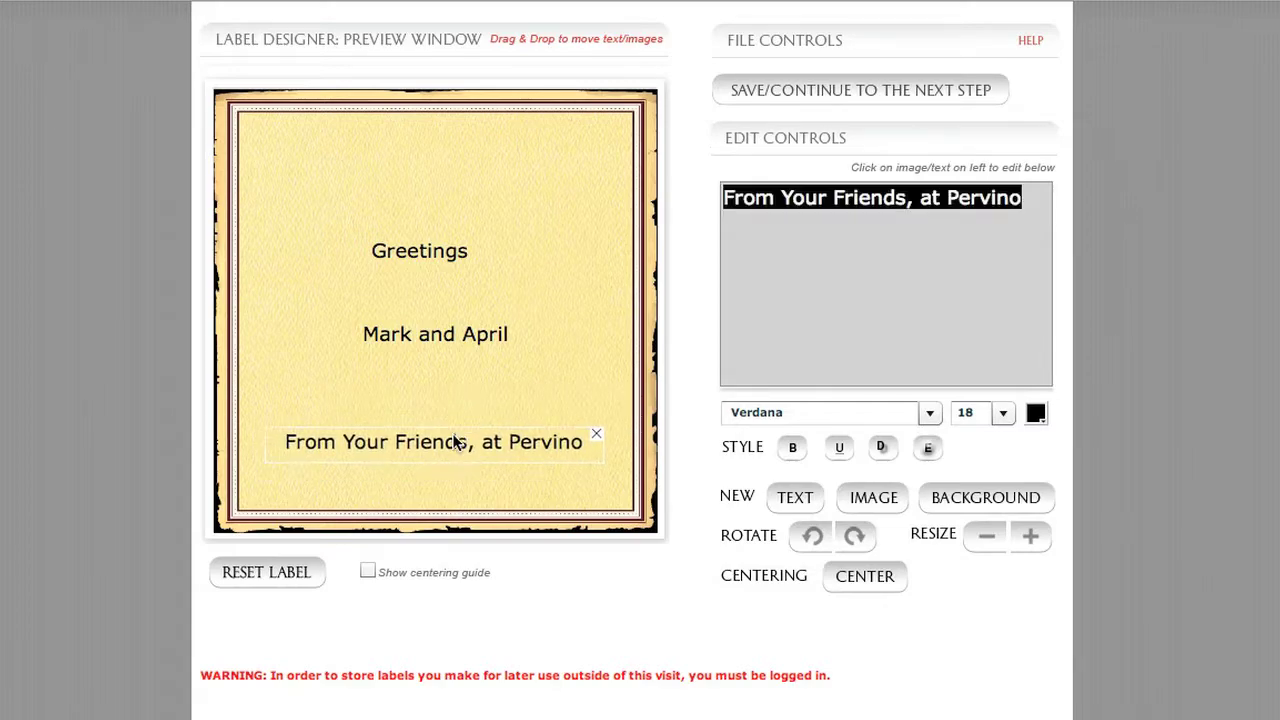
Step: Set 'Greetings' to font size 35 and move it up and left
mouse_move(425, 259)
mouse_down()
mouse_move(481, 243)
mouse_move(448, 260)
mouse_up()
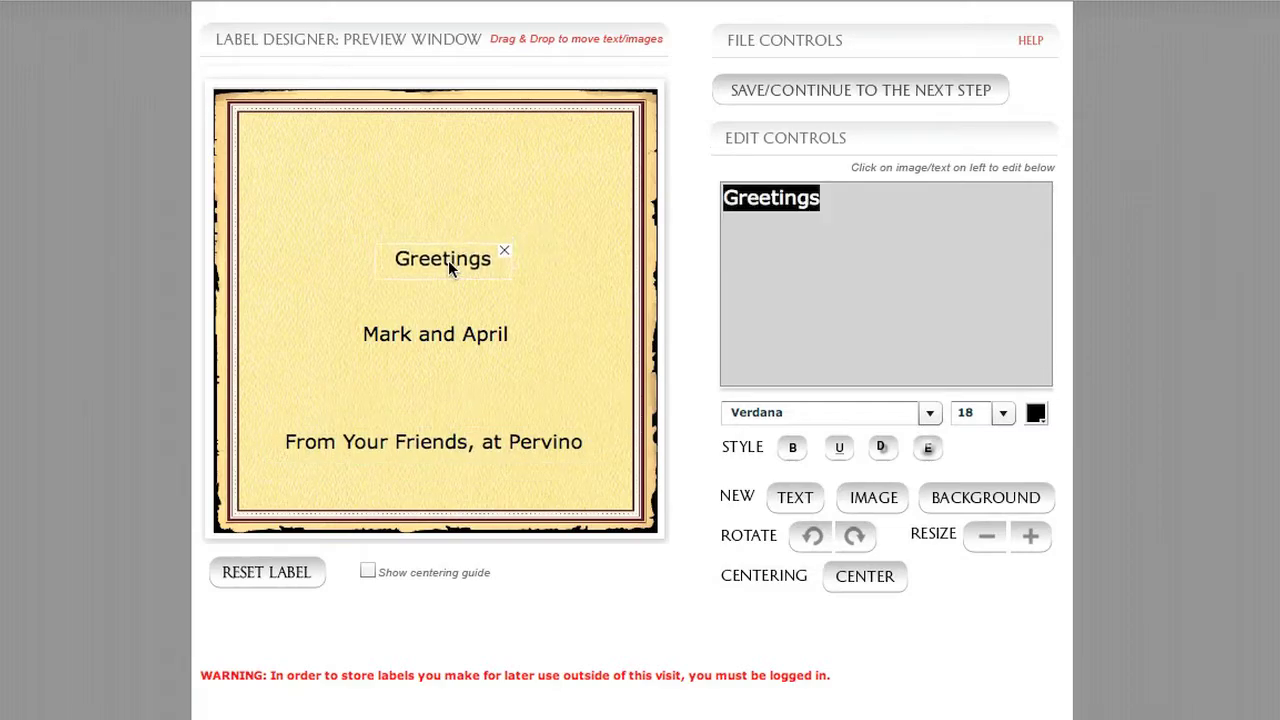
click(1003, 413)
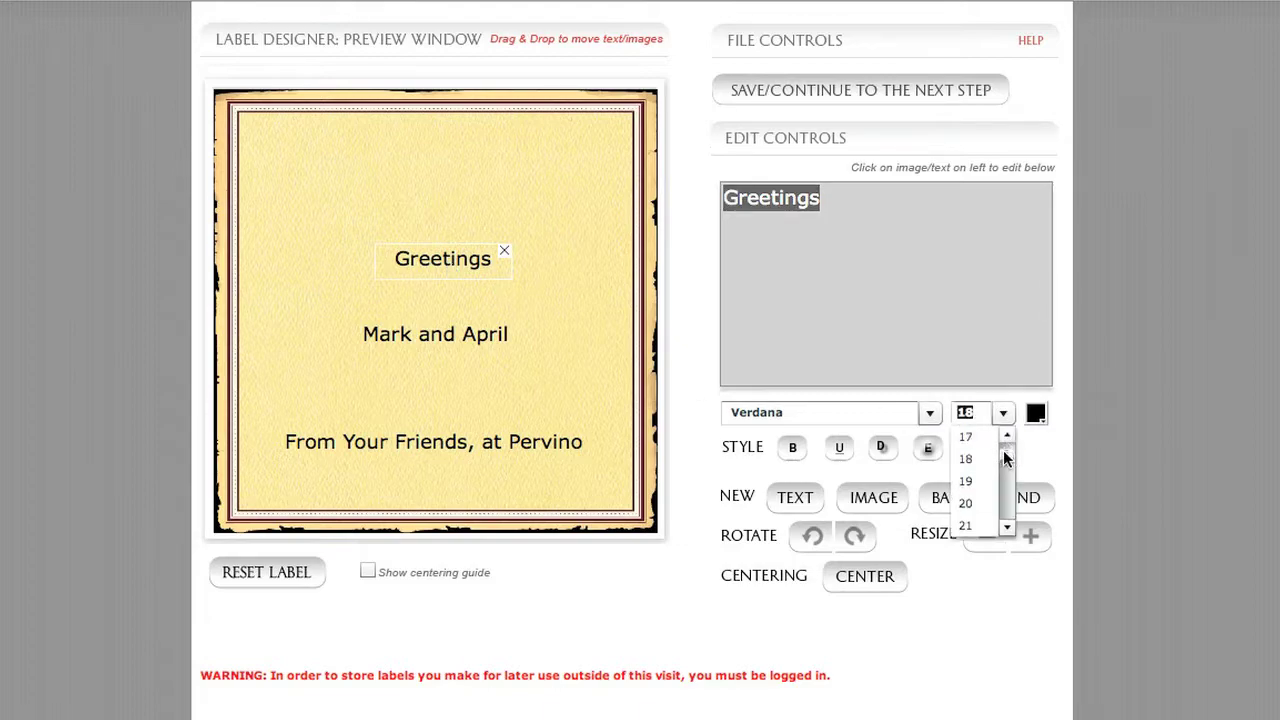
scroll(1011, 491, down, 5)
click(965, 503)
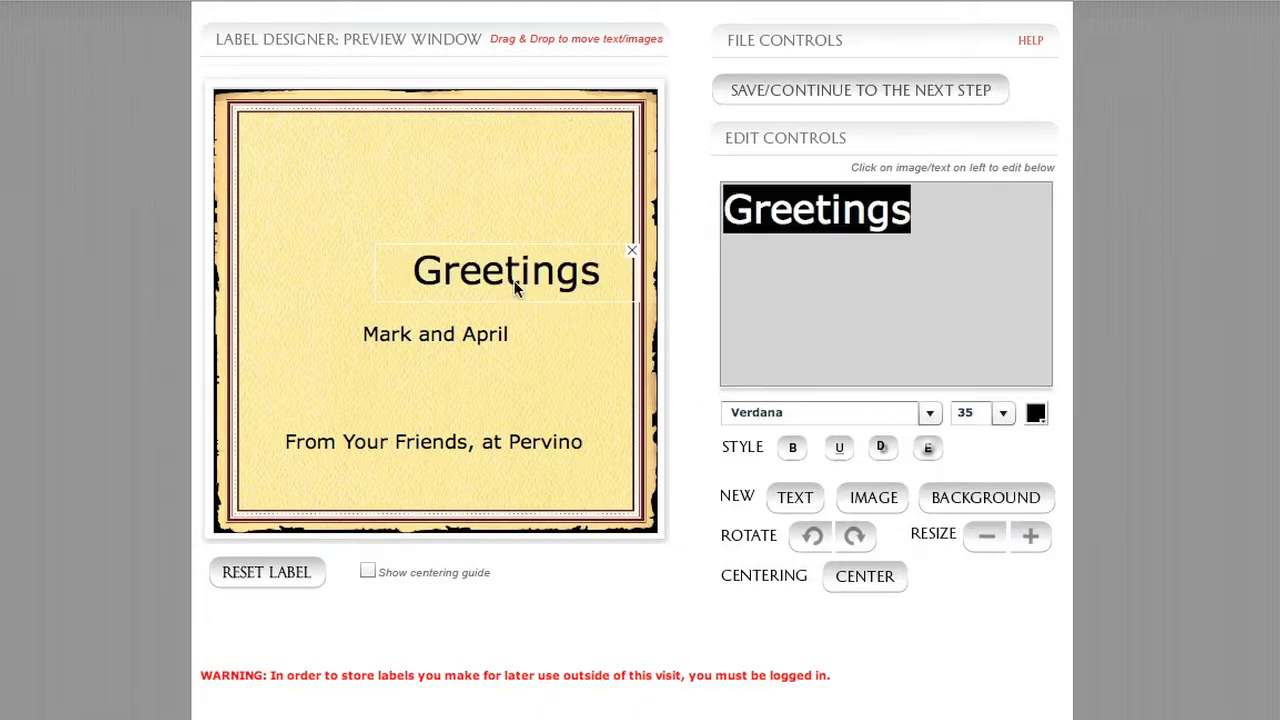
drag(514, 286, 409, 242)
Step: Set the couple's names line to size 35, adjust its position, and nudge the Pervino line up
drag(434, 331, 447, 307)
click(1003, 413)
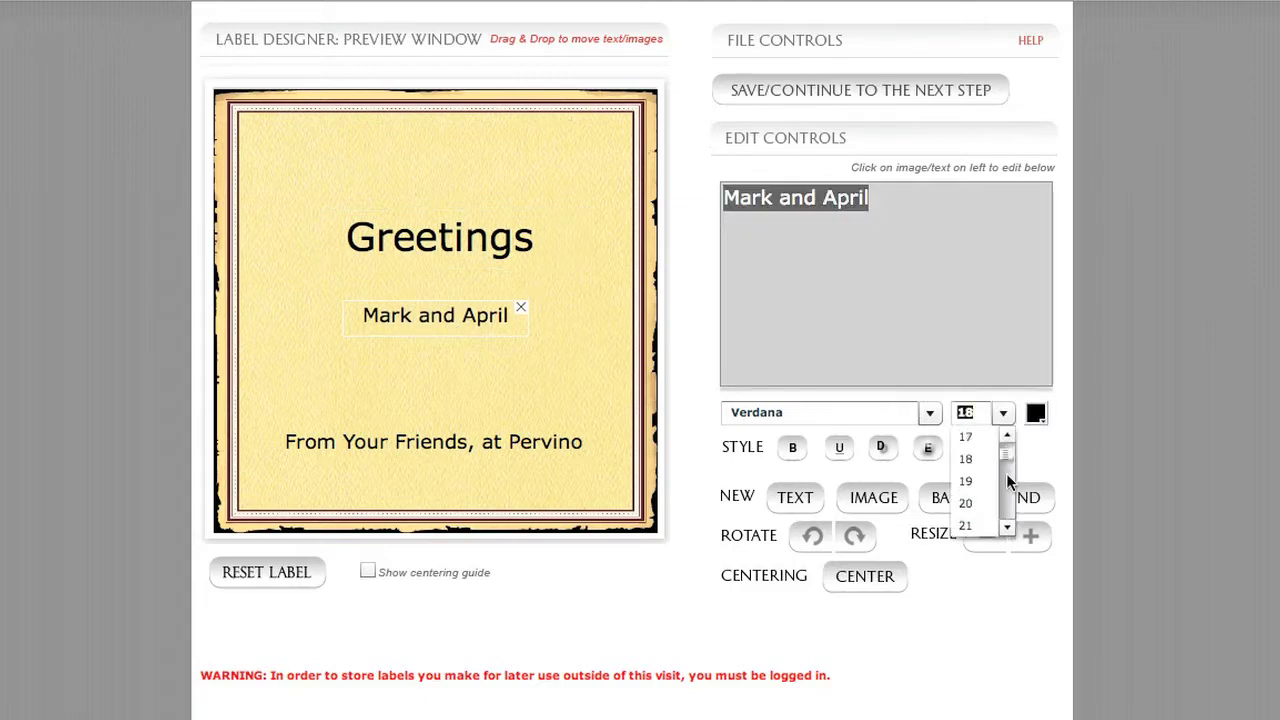
scroll(1004, 482, down, 3)
click(965, 503)
drag(451, 327, 443, 323)
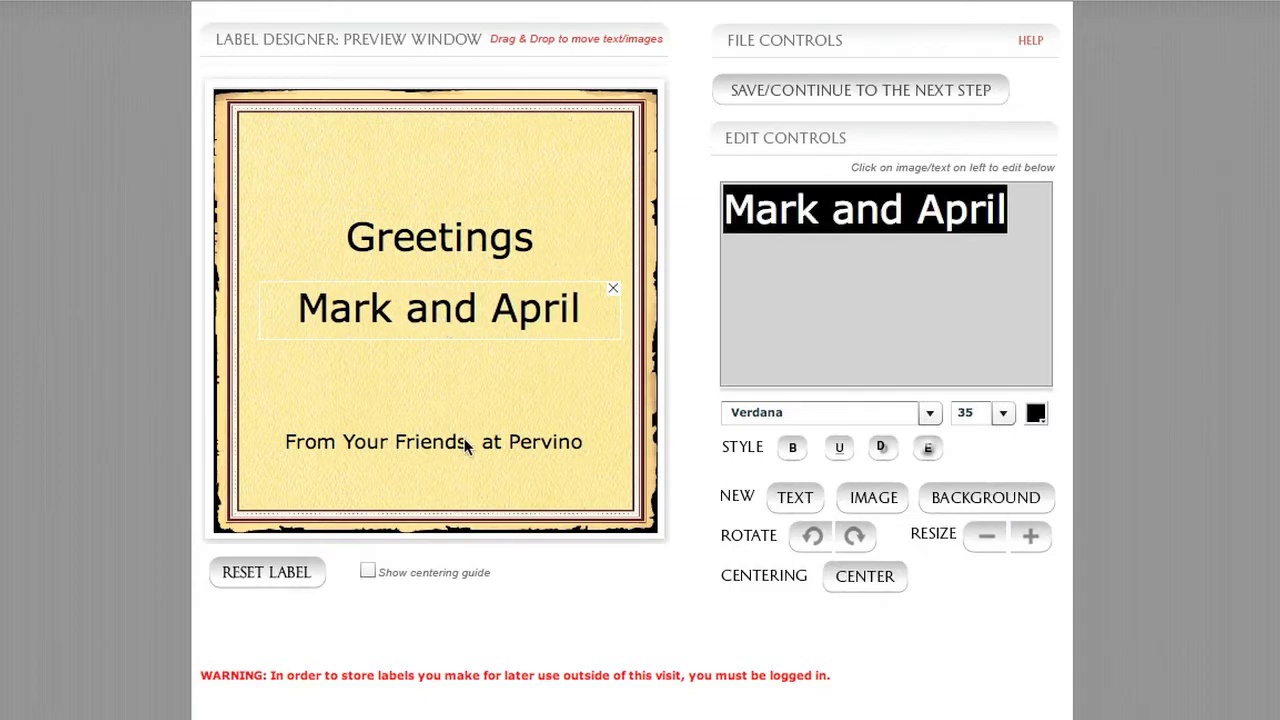
mouse_move(466, 443)
mouse_down()
mouse_move(480, 434)
mouse_move(466, 434)
mouse_up()
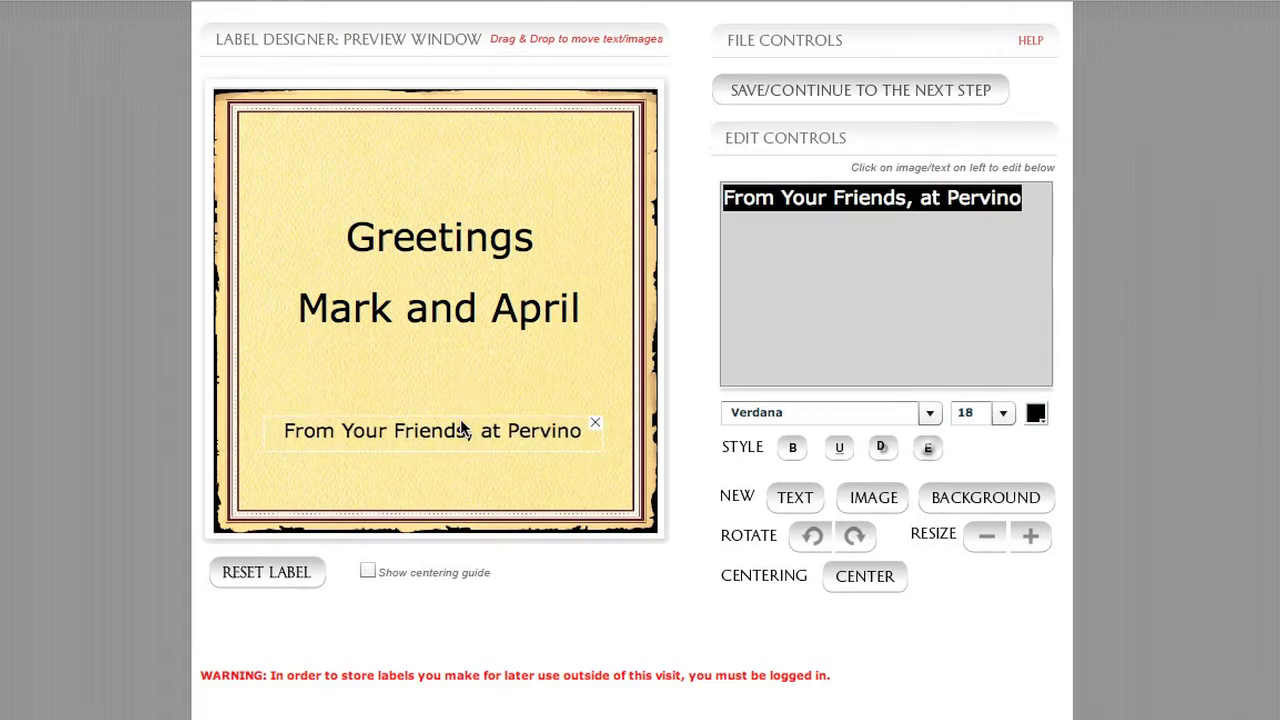
Step: Turn on the centering guide and align 'From Your Friends, at Pervino' with the vertical guide
click(368, 572)
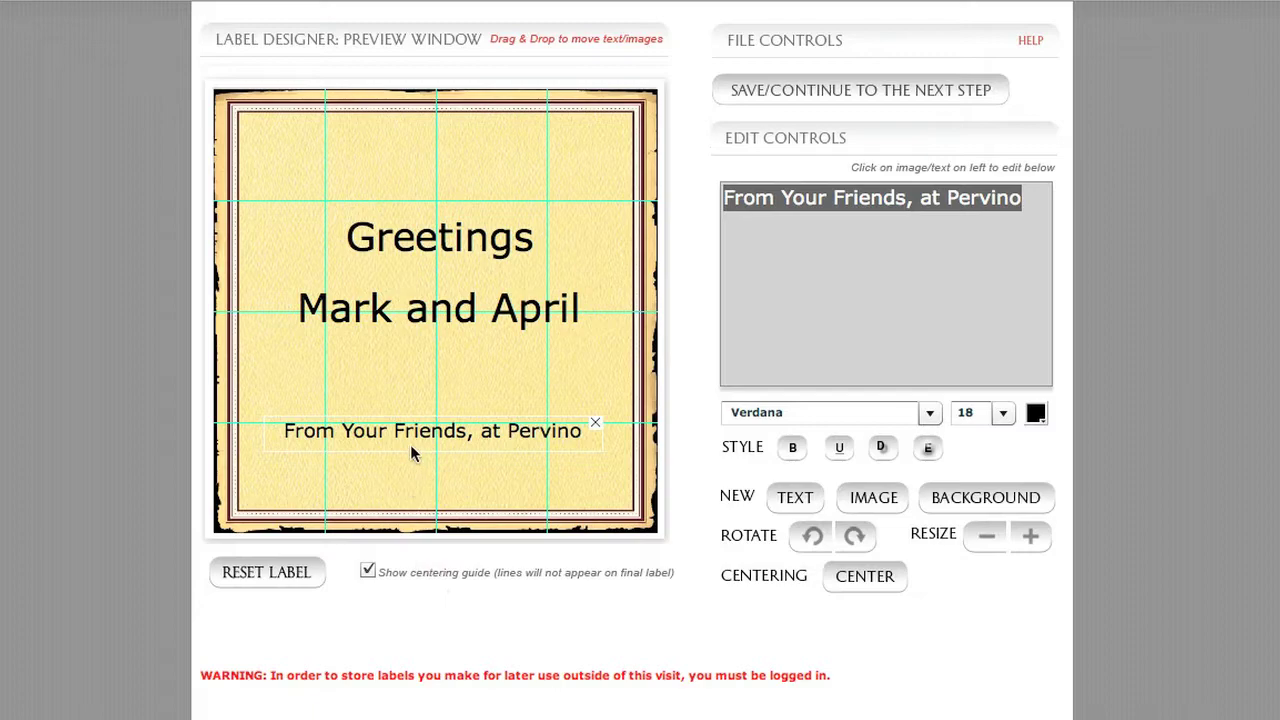
drag(410, 446, 412, 442)
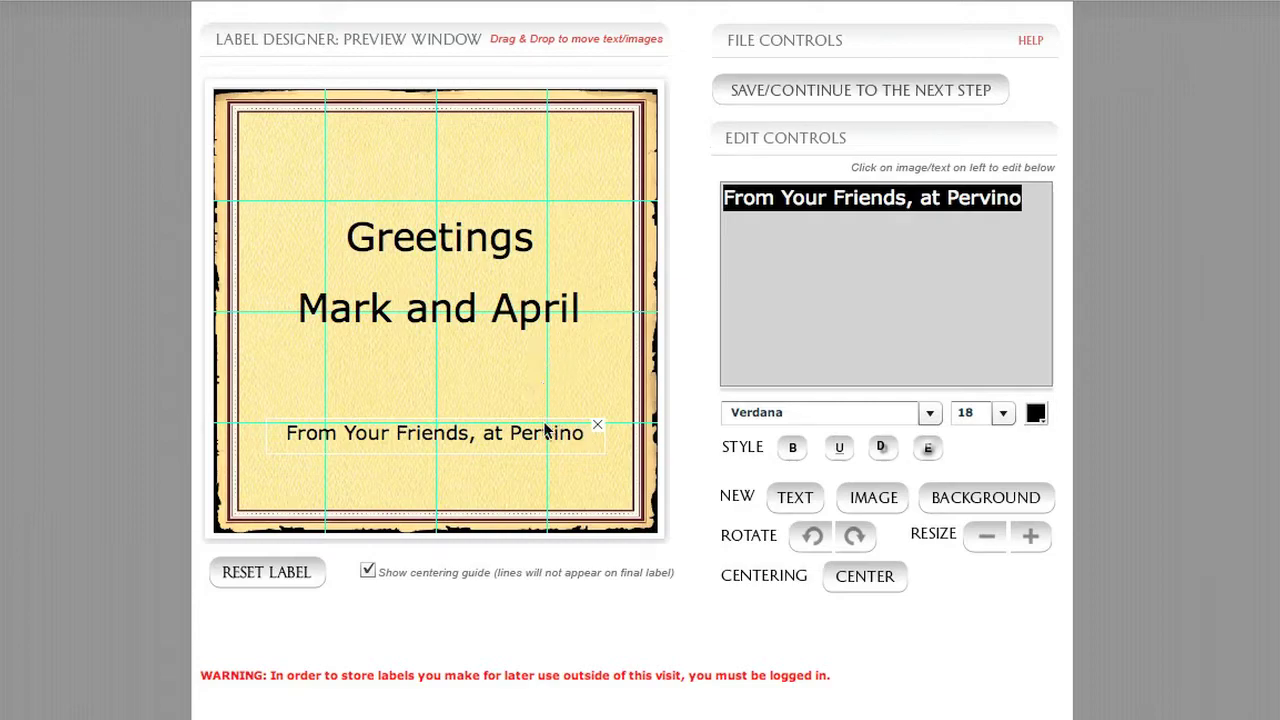
drag(523, 449, 518, 445)
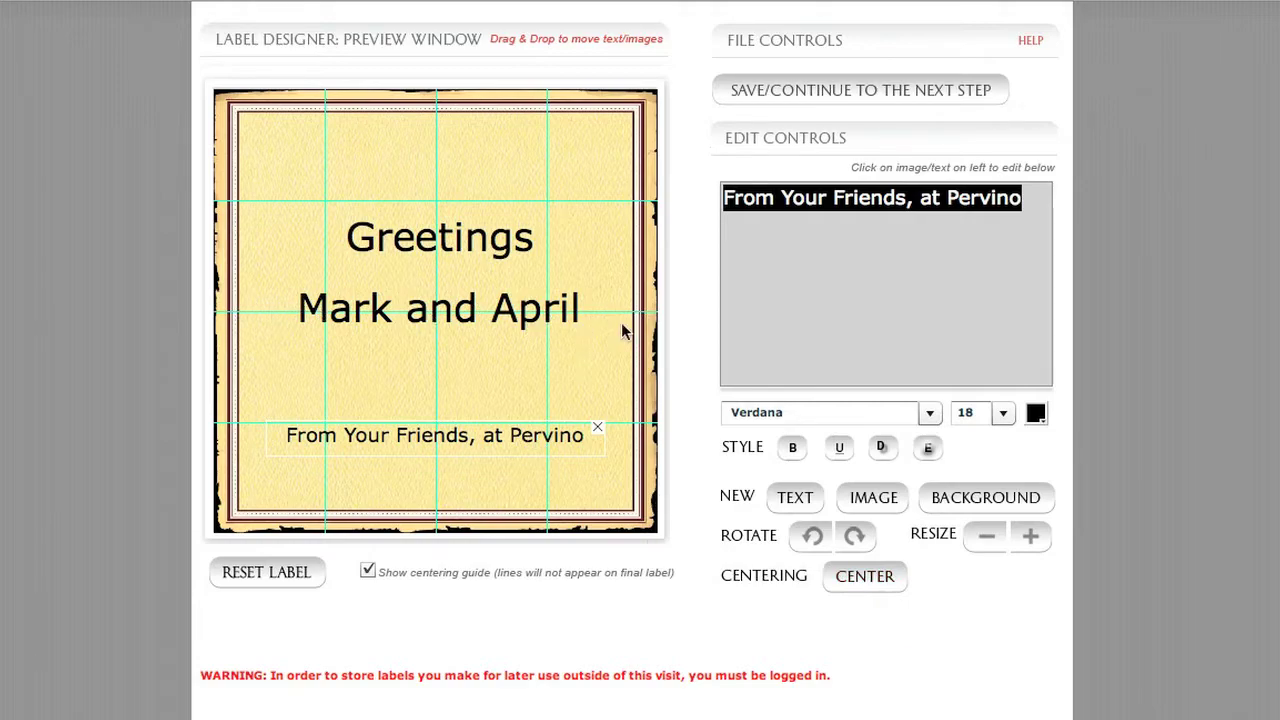
Step: Centre the Pervino line, the names line and the Greetings heading horizontally with CENTER
click(858, 578)
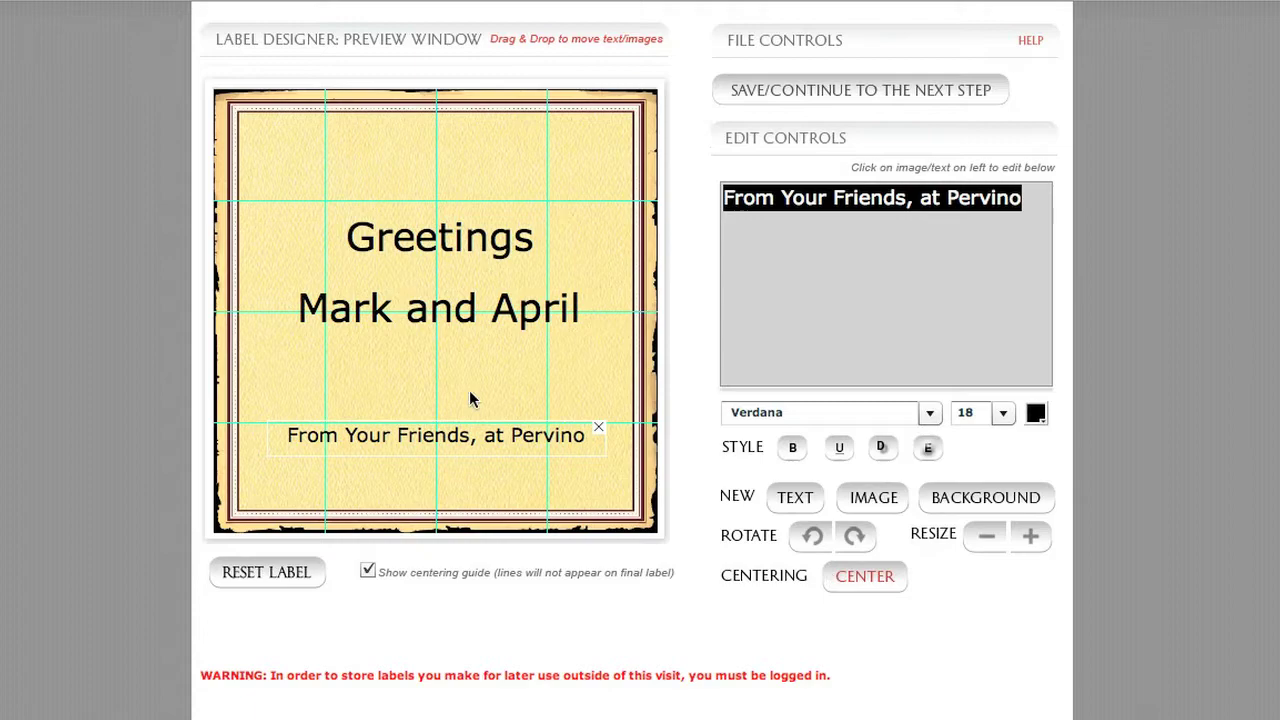
click(457, 319)
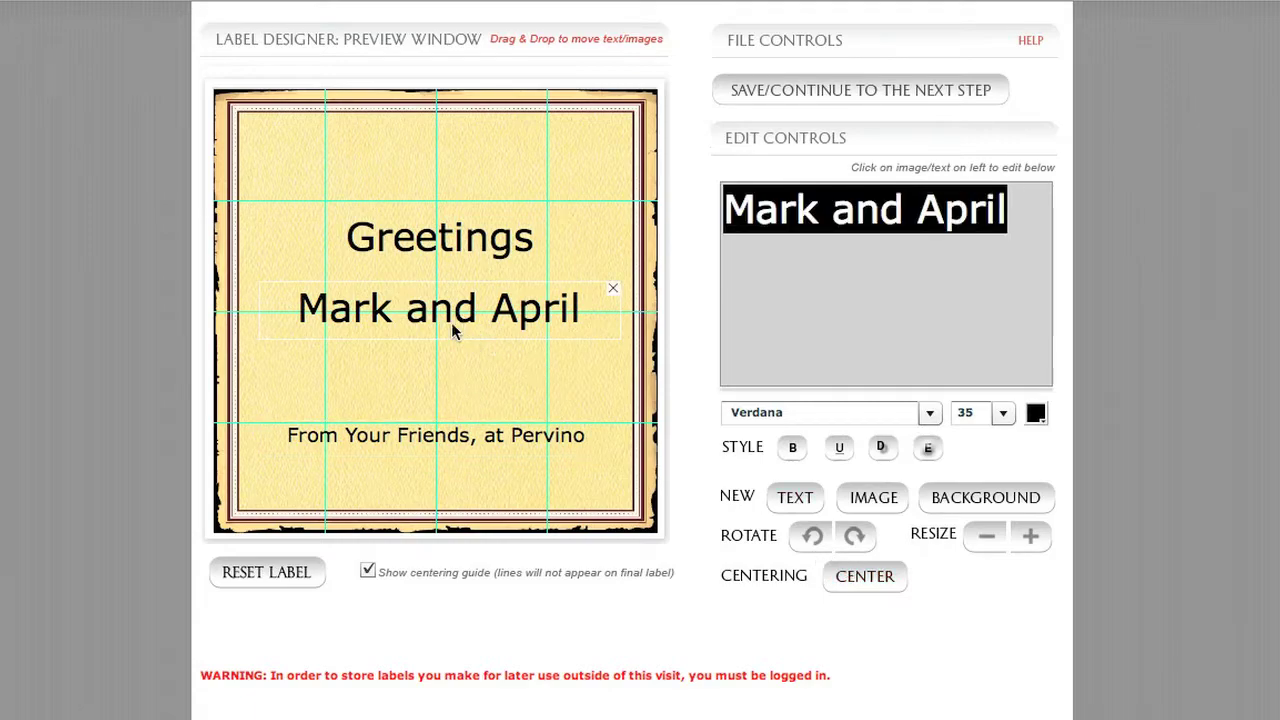
drag(491, 334, 428, 314)
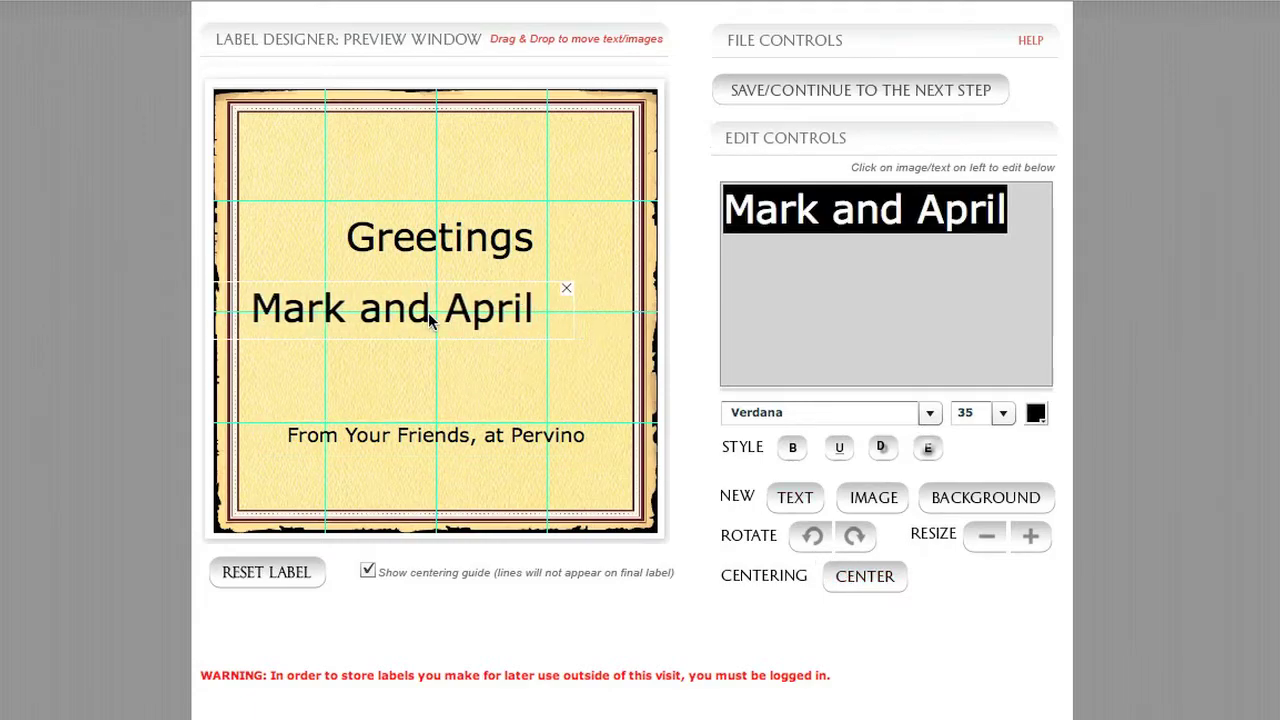
click(866, 580)
drag(430, 238, 338, 232)
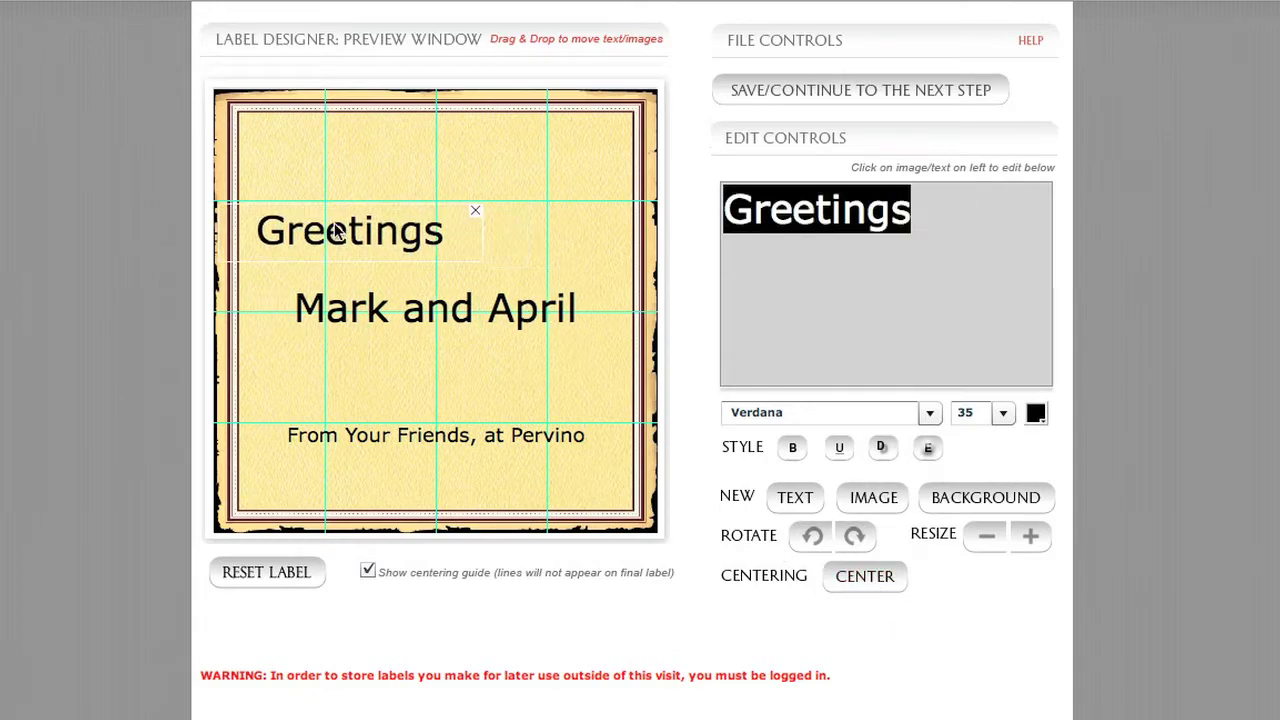
click(867, 580)
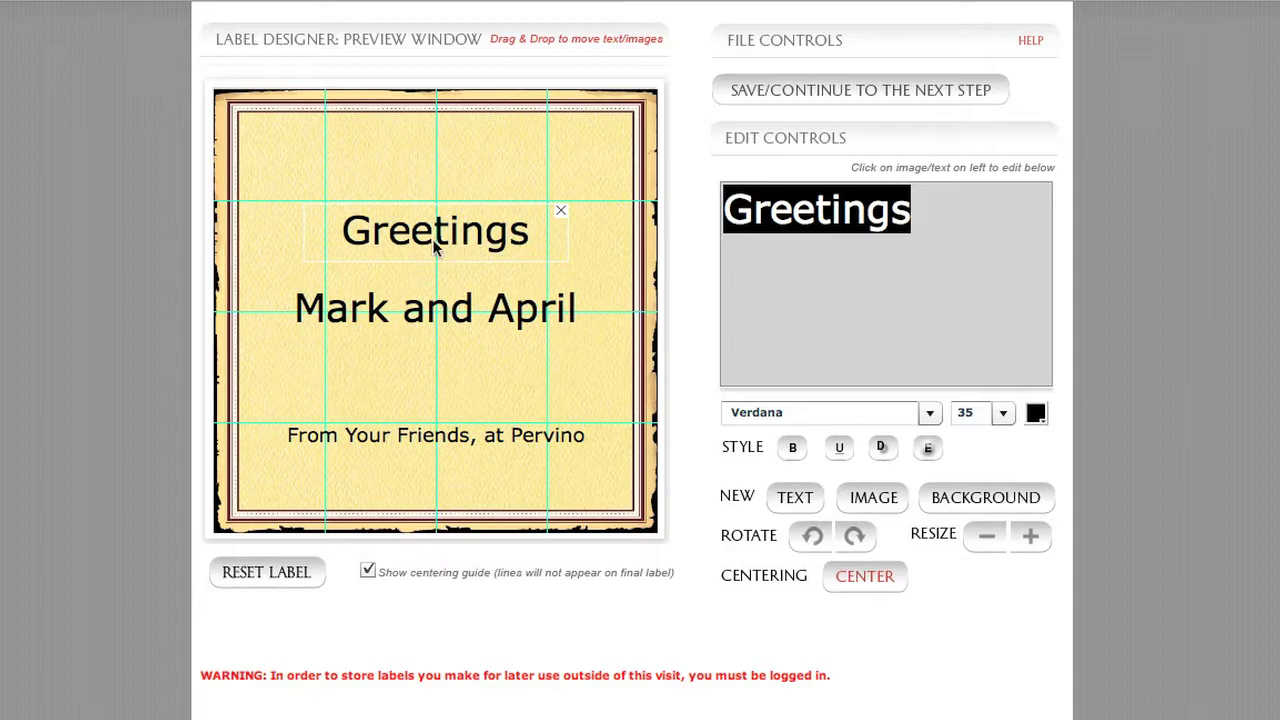
Step: Fine-tune vertical spacing, lowering Greetings slightly and re-centring the names line
drag(433, 241, 432, 251)
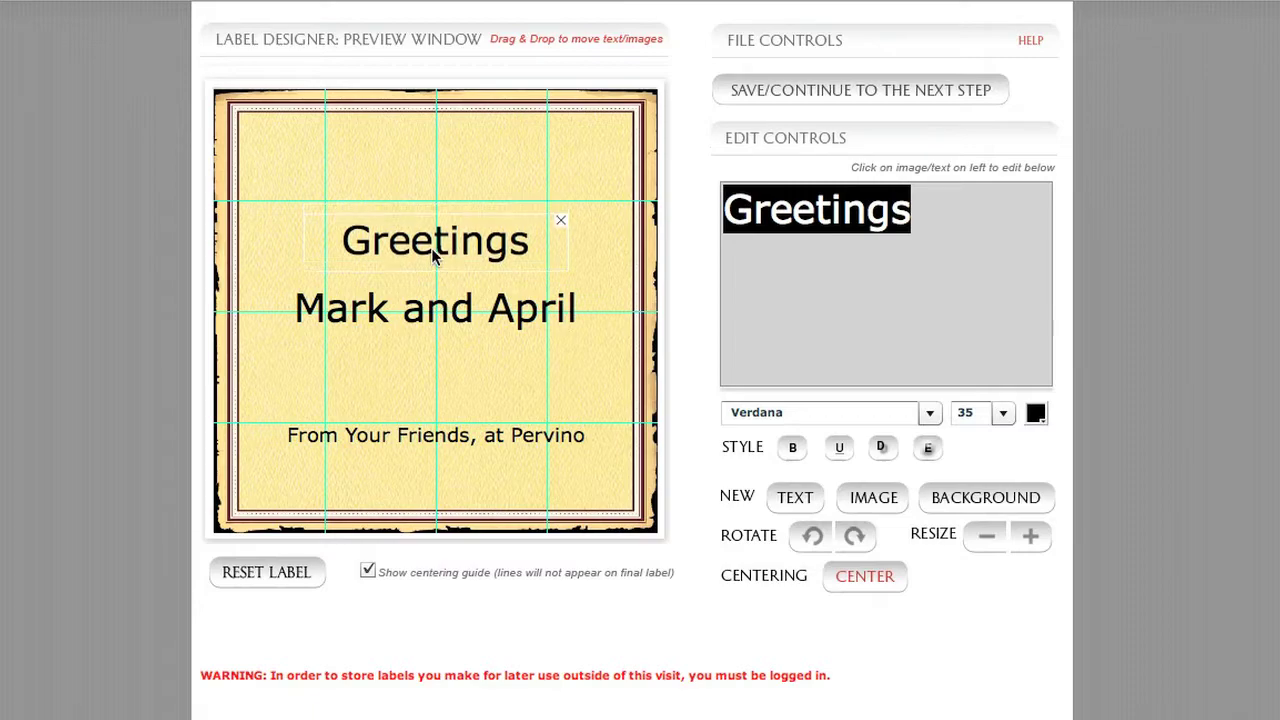
click(397, 327)
drag(397, 327, 400, 321)
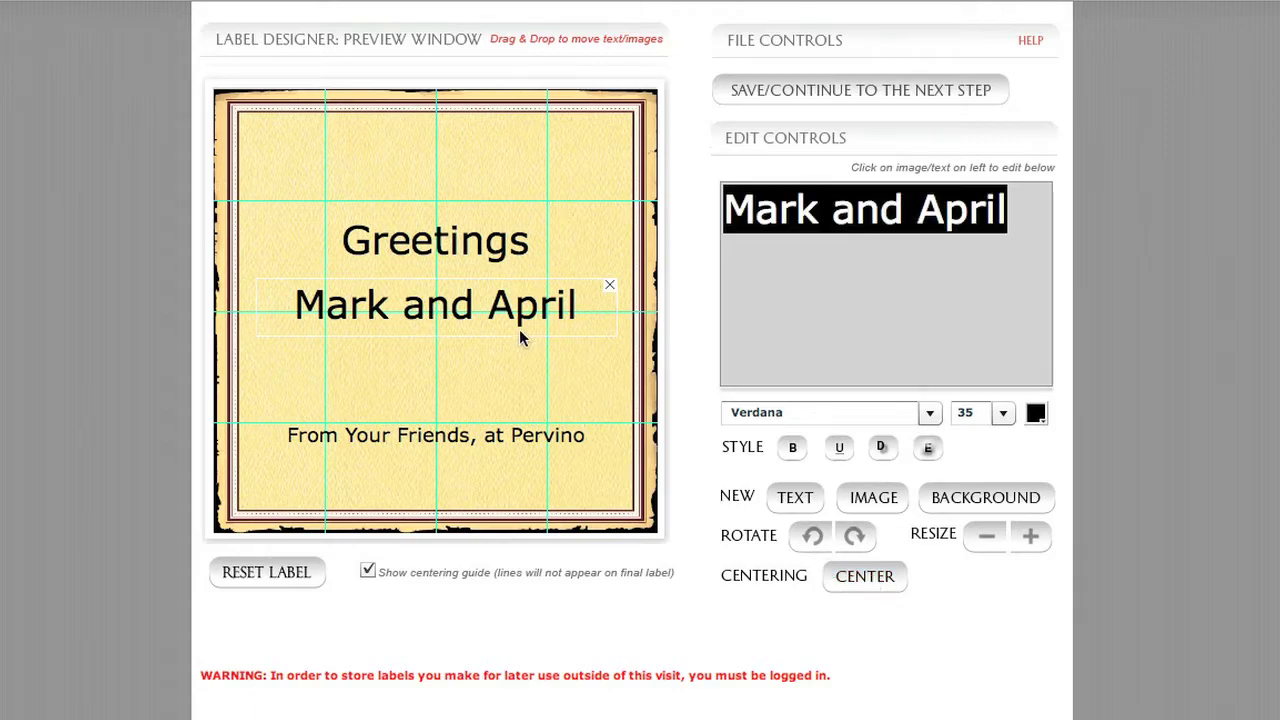
mouse_move(520, 334)
mouse_down()
mouse_move(529, 320)
mouse_move(514, 317)
mouse_move(534, 323)
mouse_move(520, 320)
mouse_up()
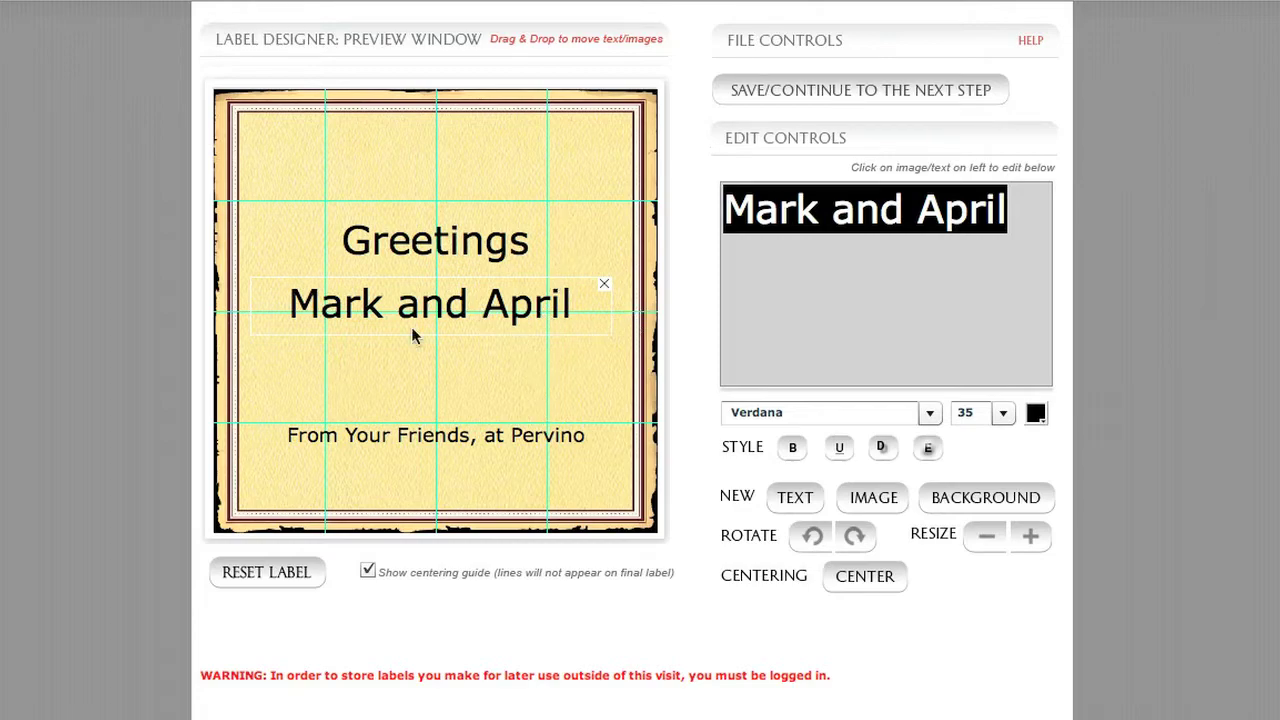
drag(396, 320, 398, 321)
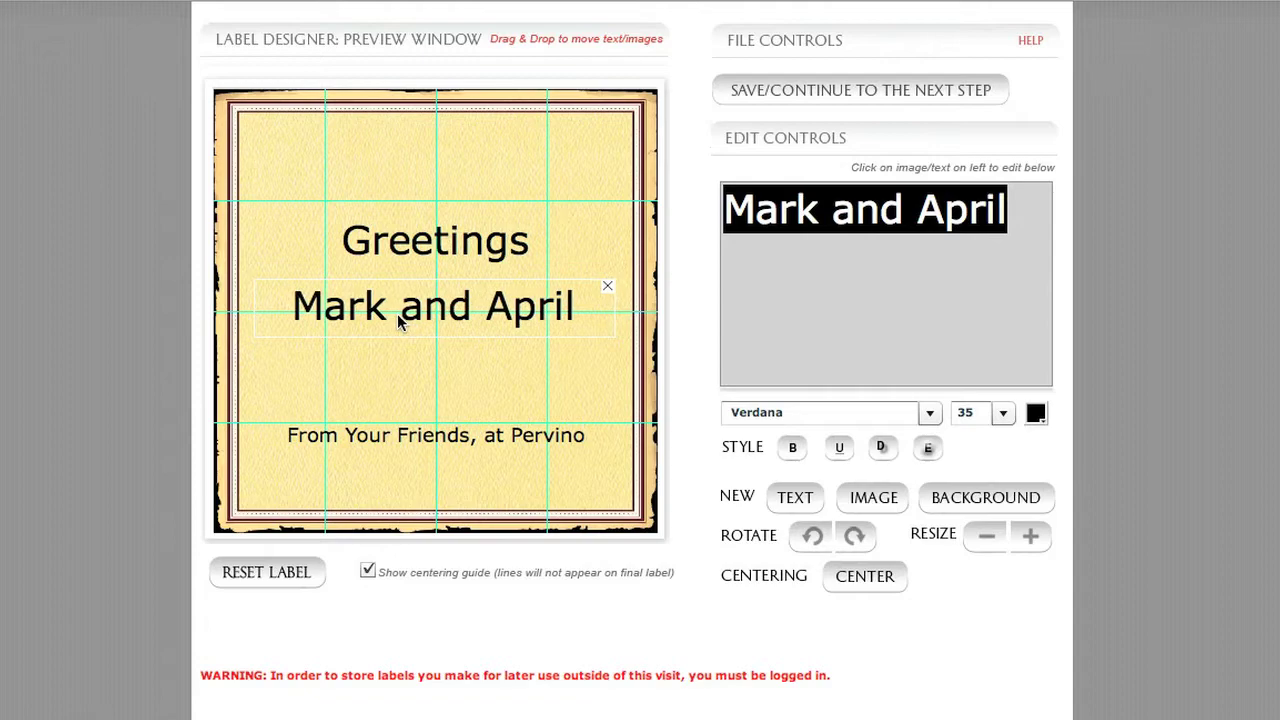
click(845, 578)
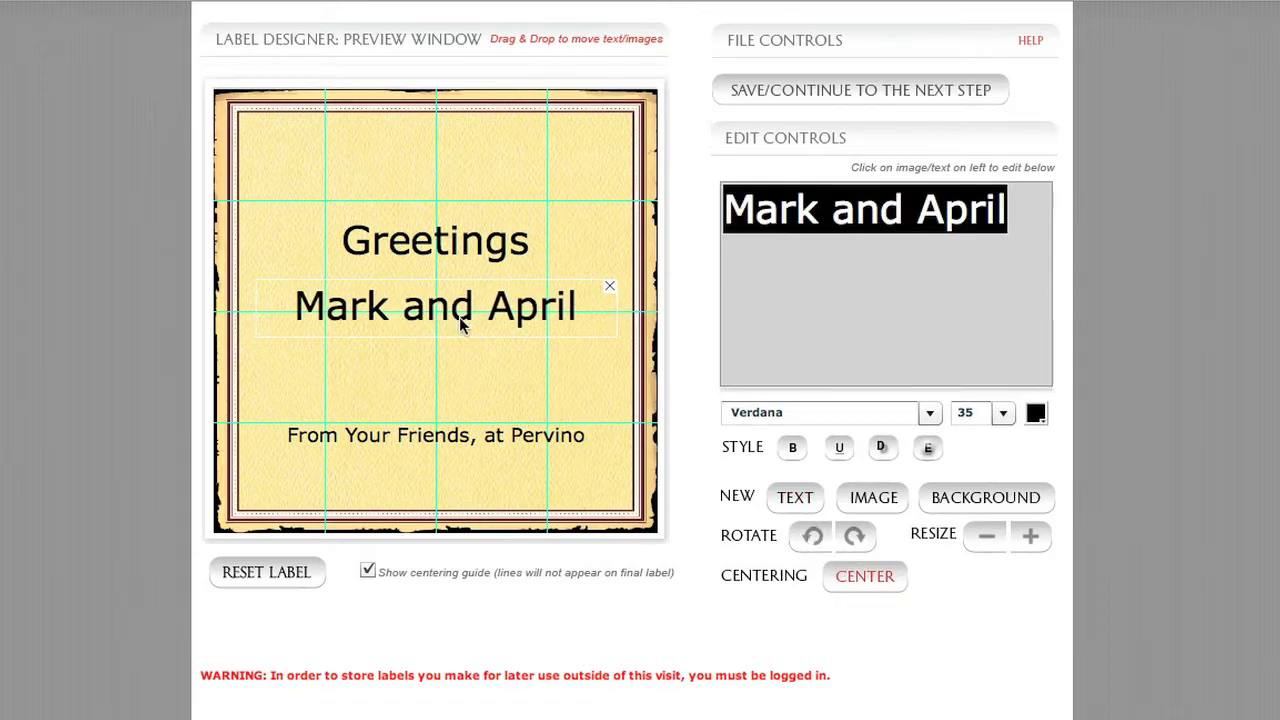
drag(440, 258, 441, 261)
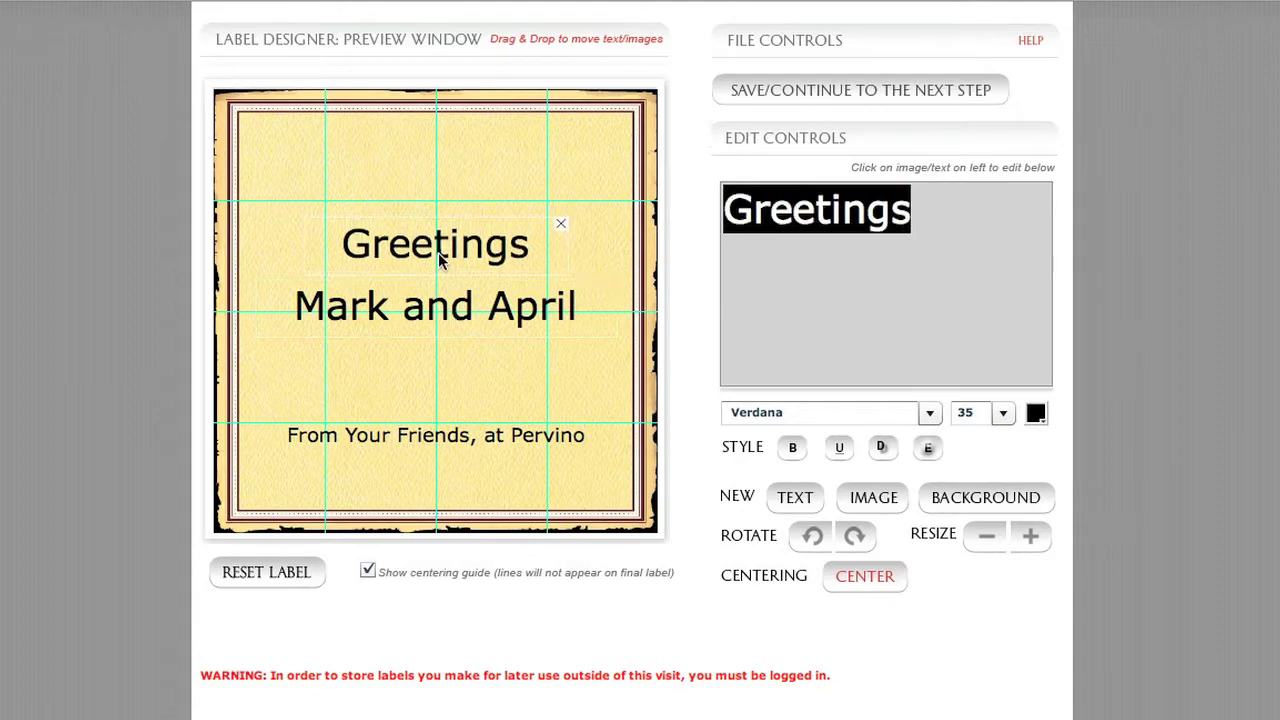
click(455, 315)
drag(455, 315, 453, 318)
drag(452, 255, 452, 258)
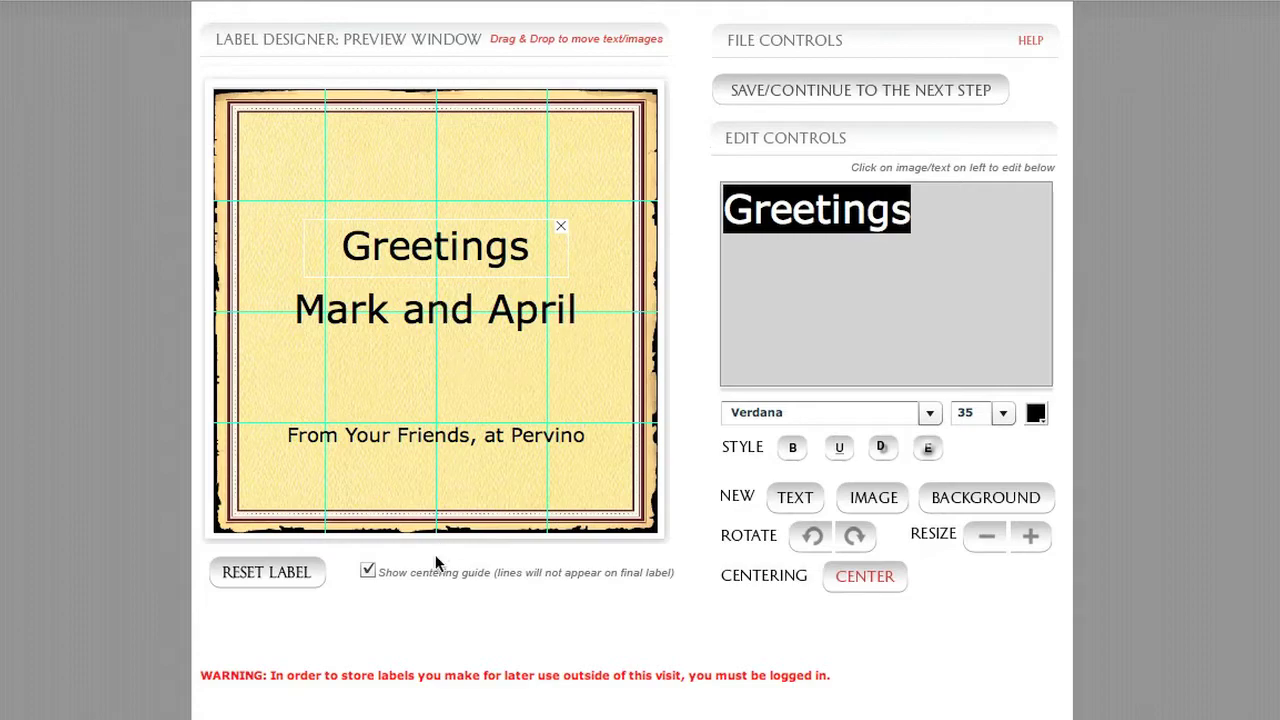
Step: Uncheck 'Show centering guide' to see the three centred lines as they will print
click(368, 569)
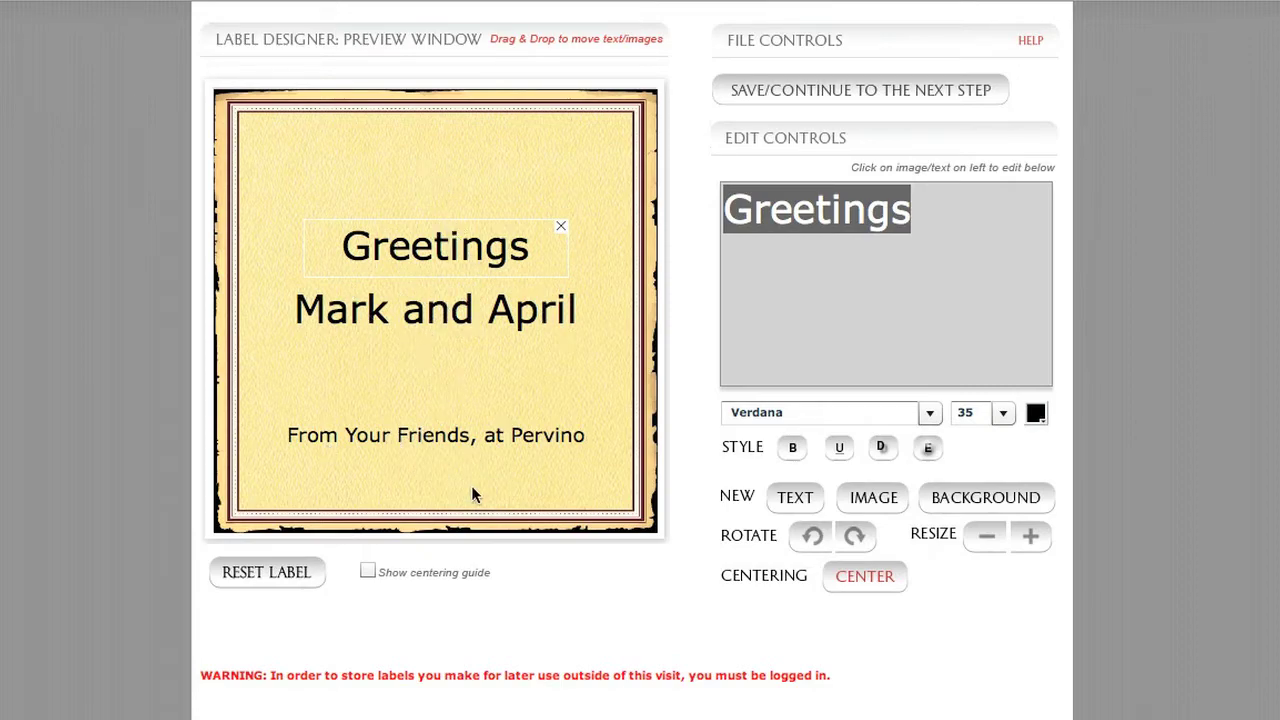
Step: Reset the label, confirm, and open the Andalusia template from the Anniversary templates
click(268, 573)
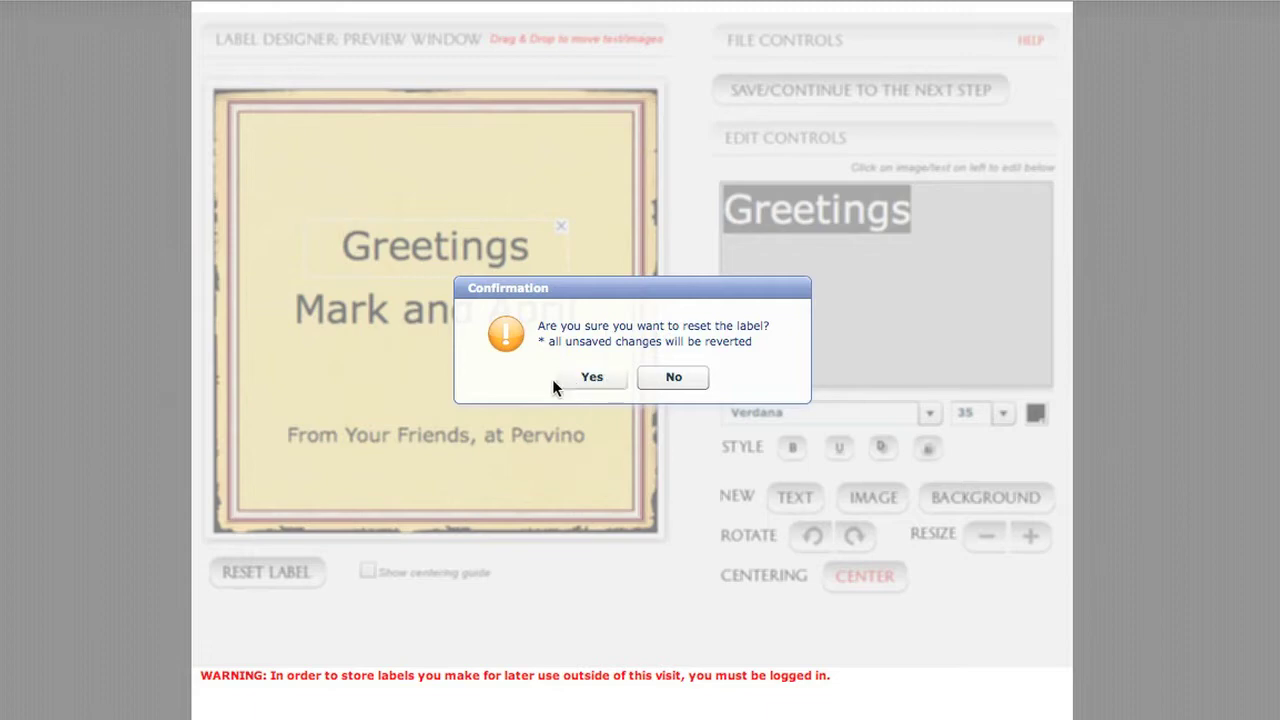
click(588, 380)
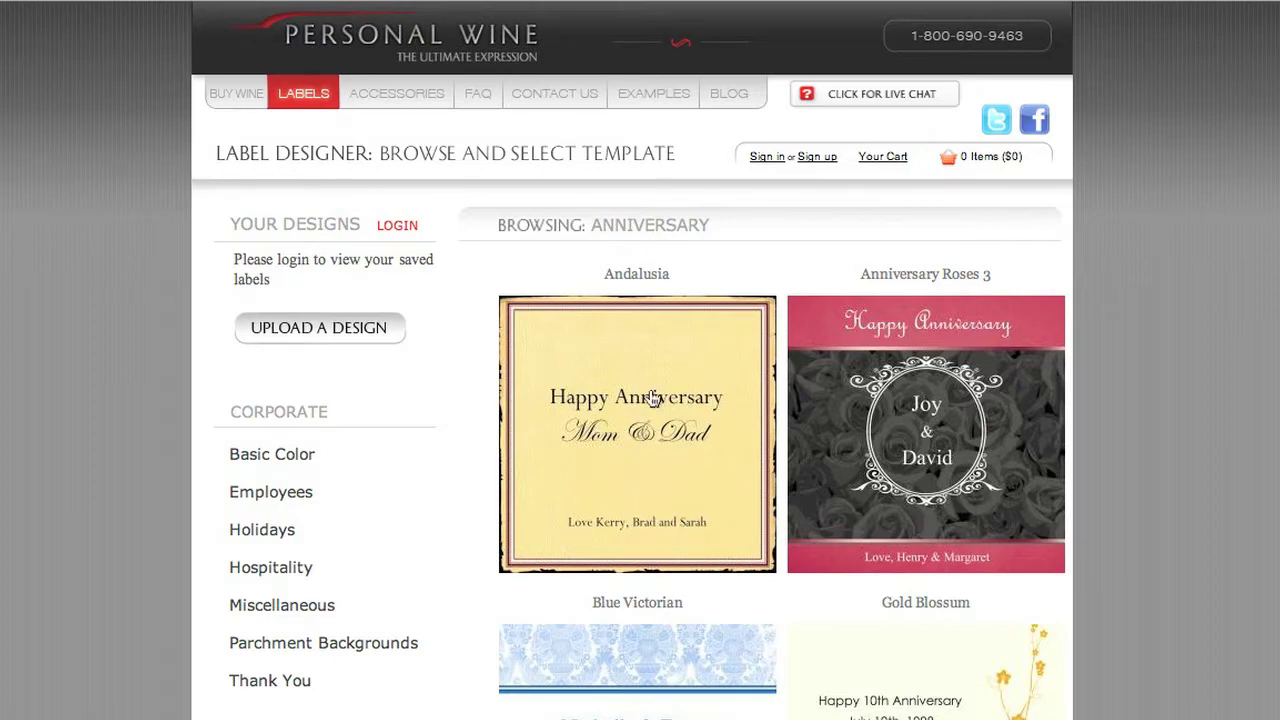
click(650, 348)
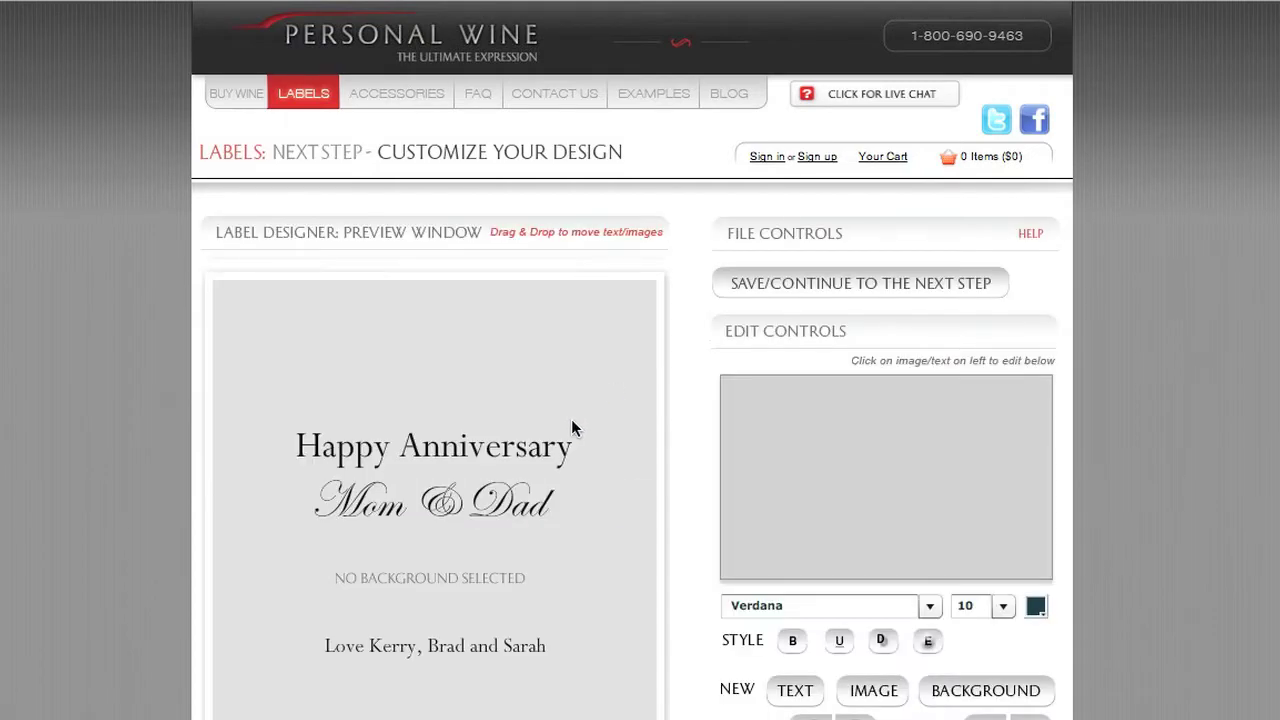
scroll(571, 428, down, 5)
scroll(512, 368, up, 1)
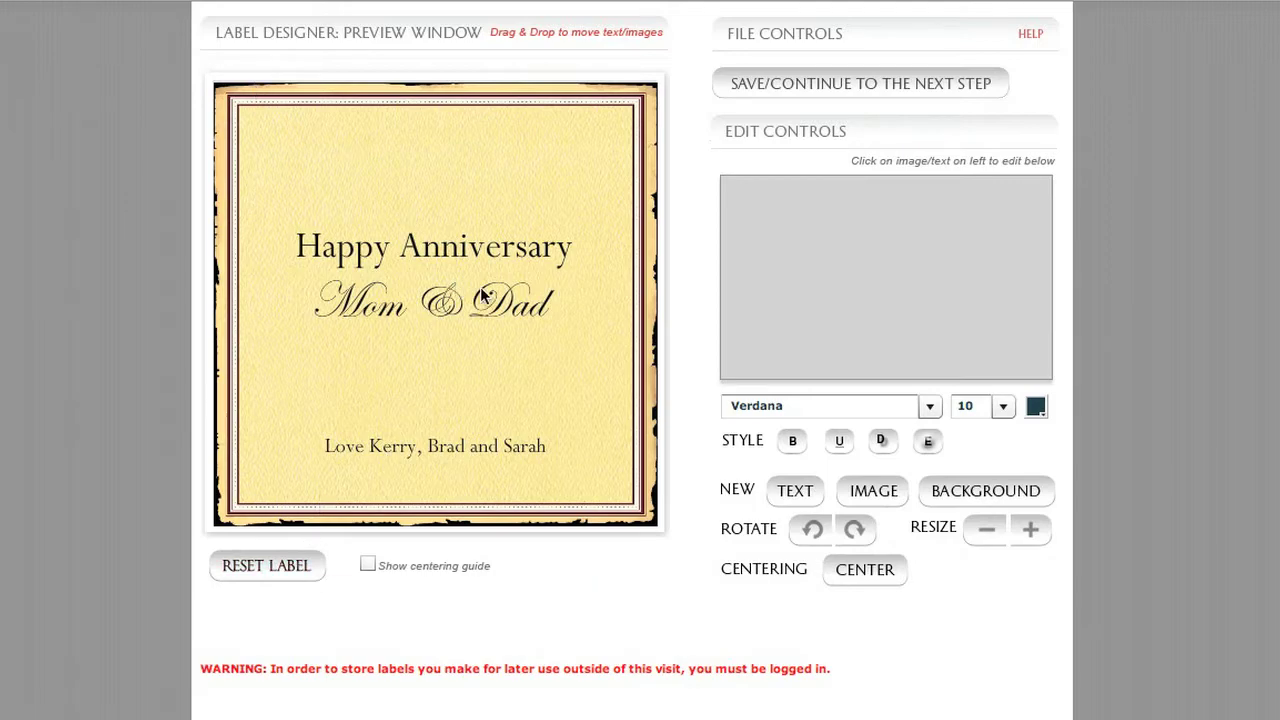
key(alt+Left)
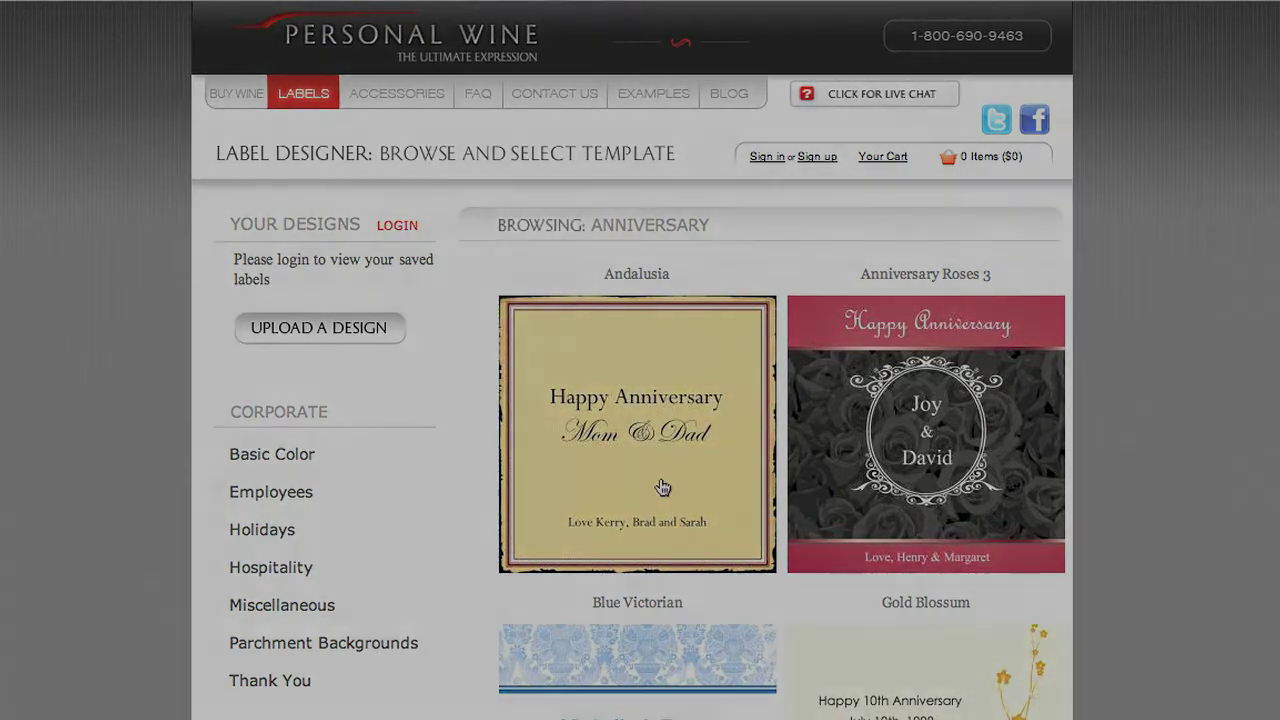
click(662, 487)
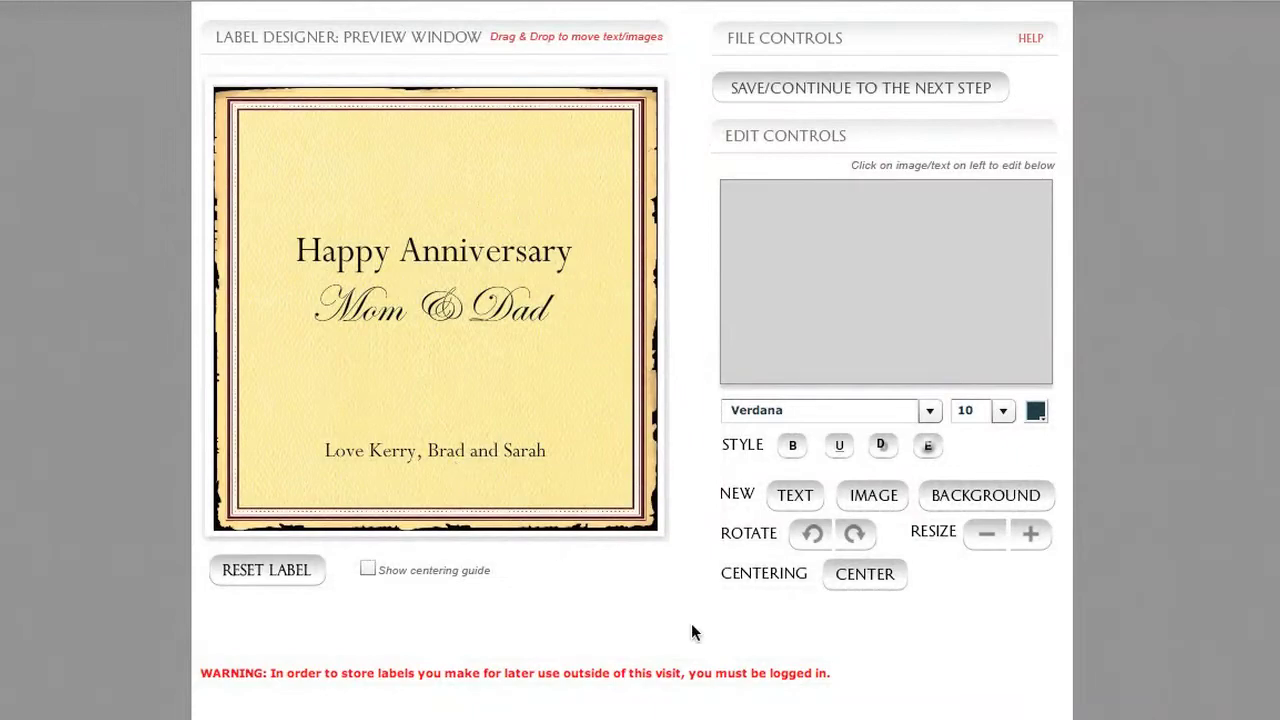
Step: Nudge 'Happy Anniversary' slightly higher and left, and move 'Mom & Dad' a little lower
drag(427, 253, 424, 235)
drag(452, 297, 459, 314)
drag(446, 245, 448, 250)
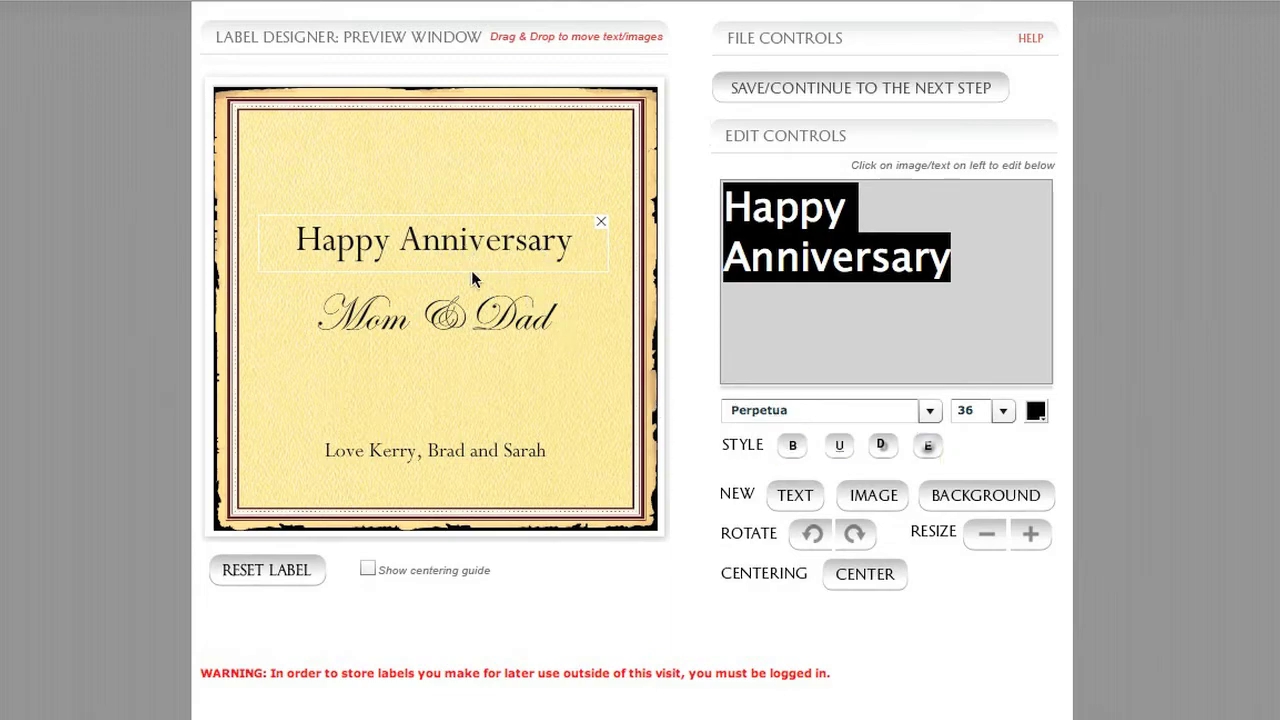
drag(464, 240, 467, 249)
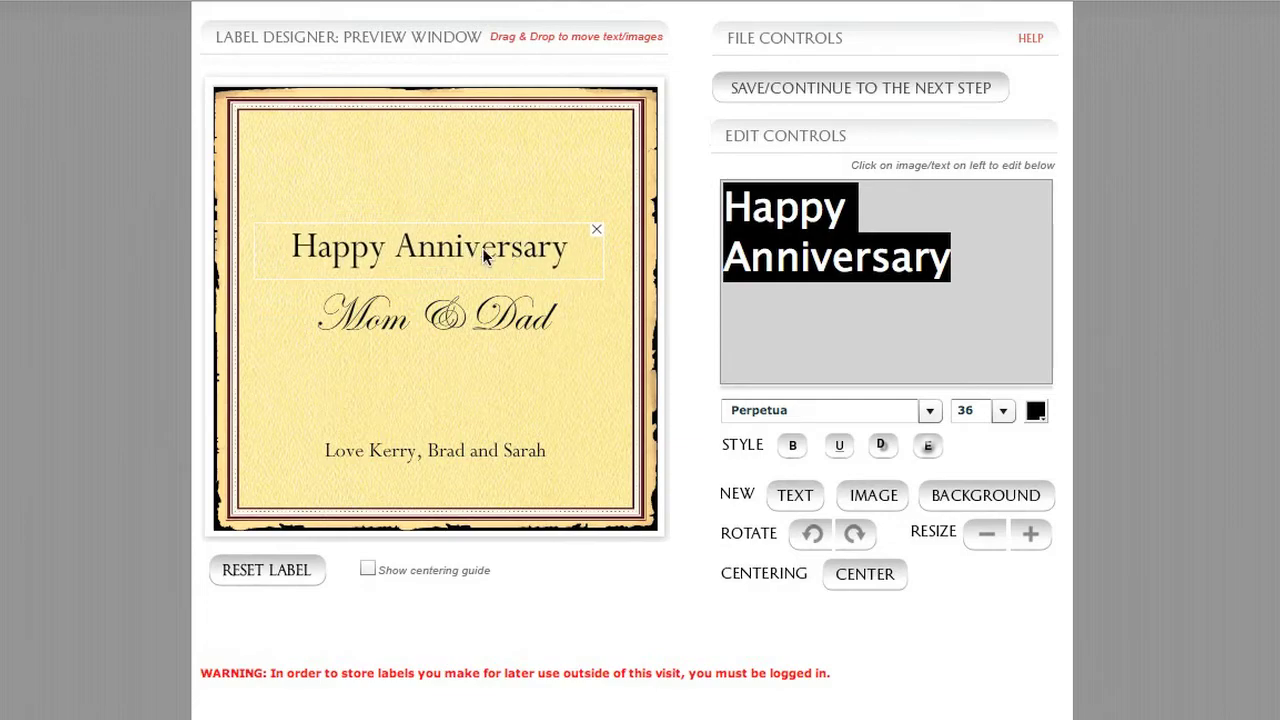
drag(446, 309, 439, 316)
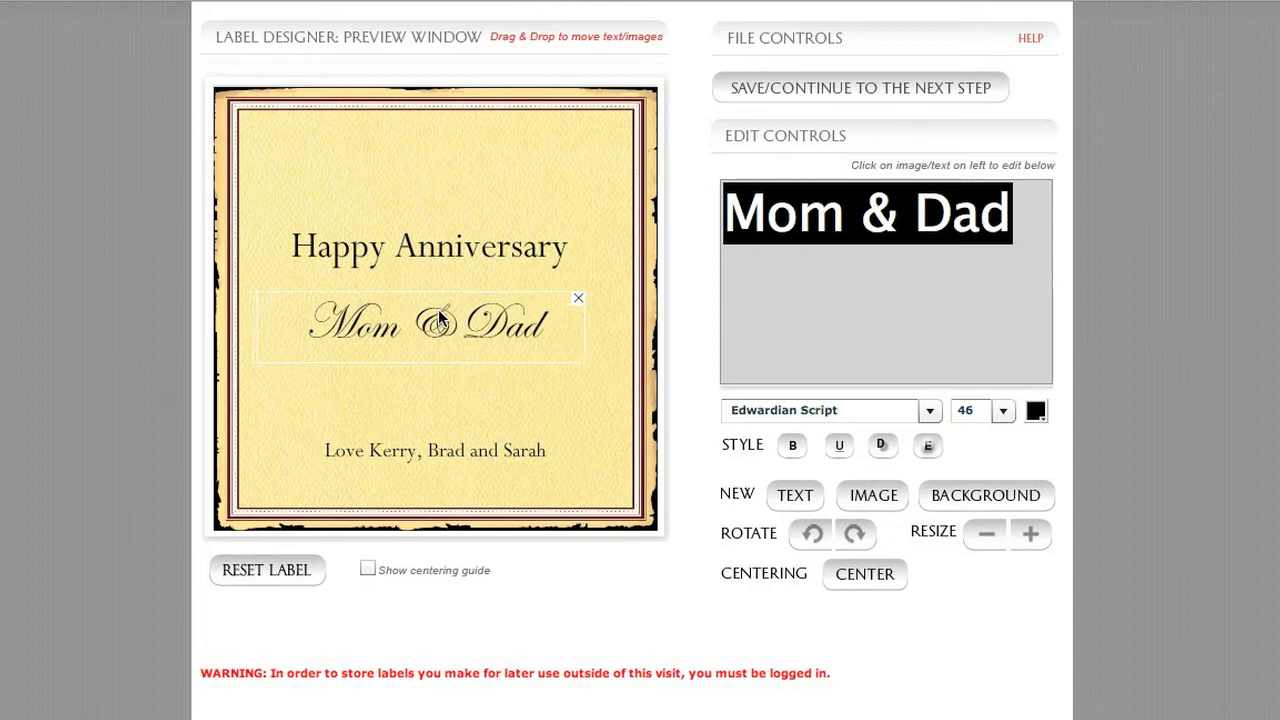
drag(436, 255, 436, 254)
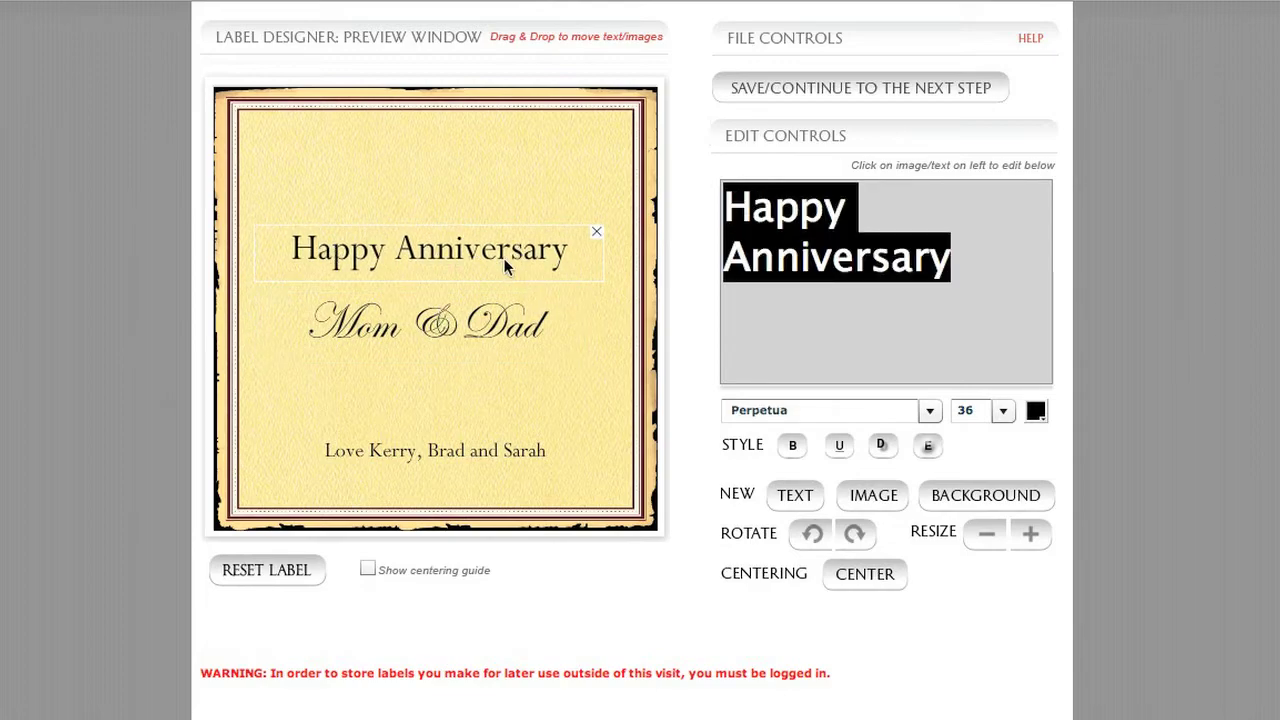
drag(480, 252, 487, 256)
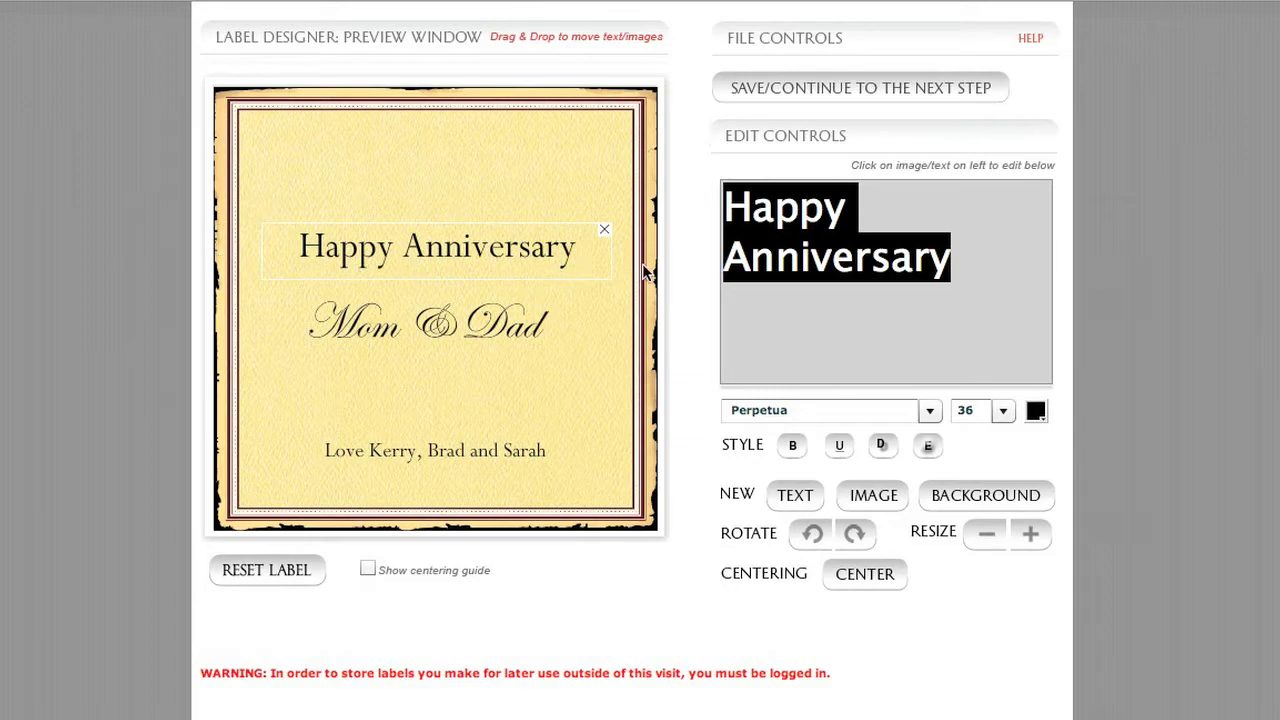
drag(533, 262, 531, 257)
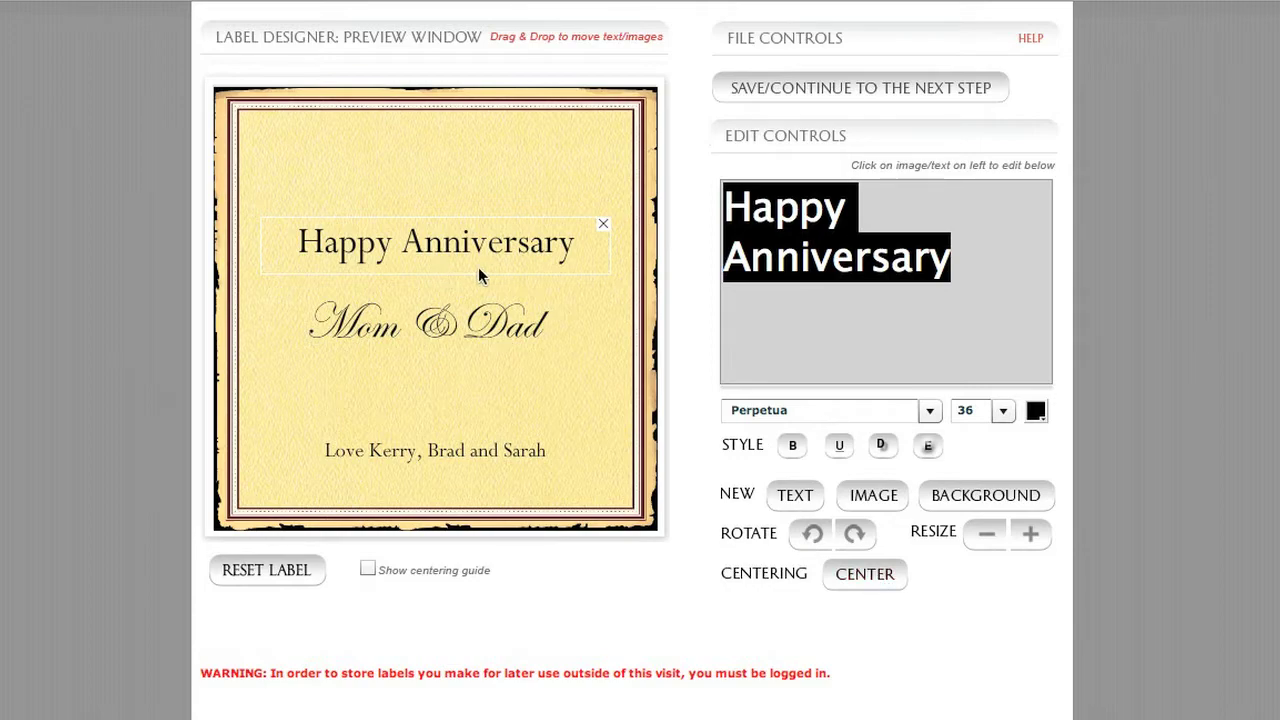
drag(510, 266, 449, 251)
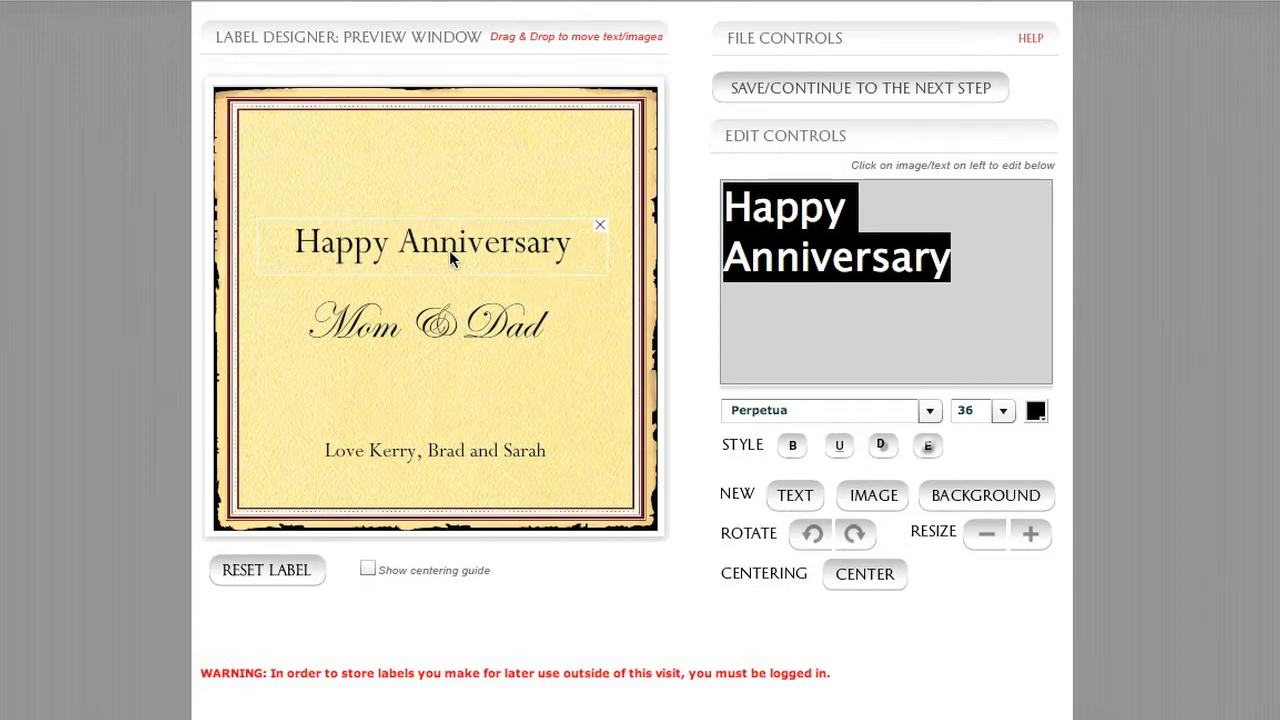
Step: Set 'Happy Anniversary' to Perpetua size 50 and shift it left across the label
click(1002, 411)
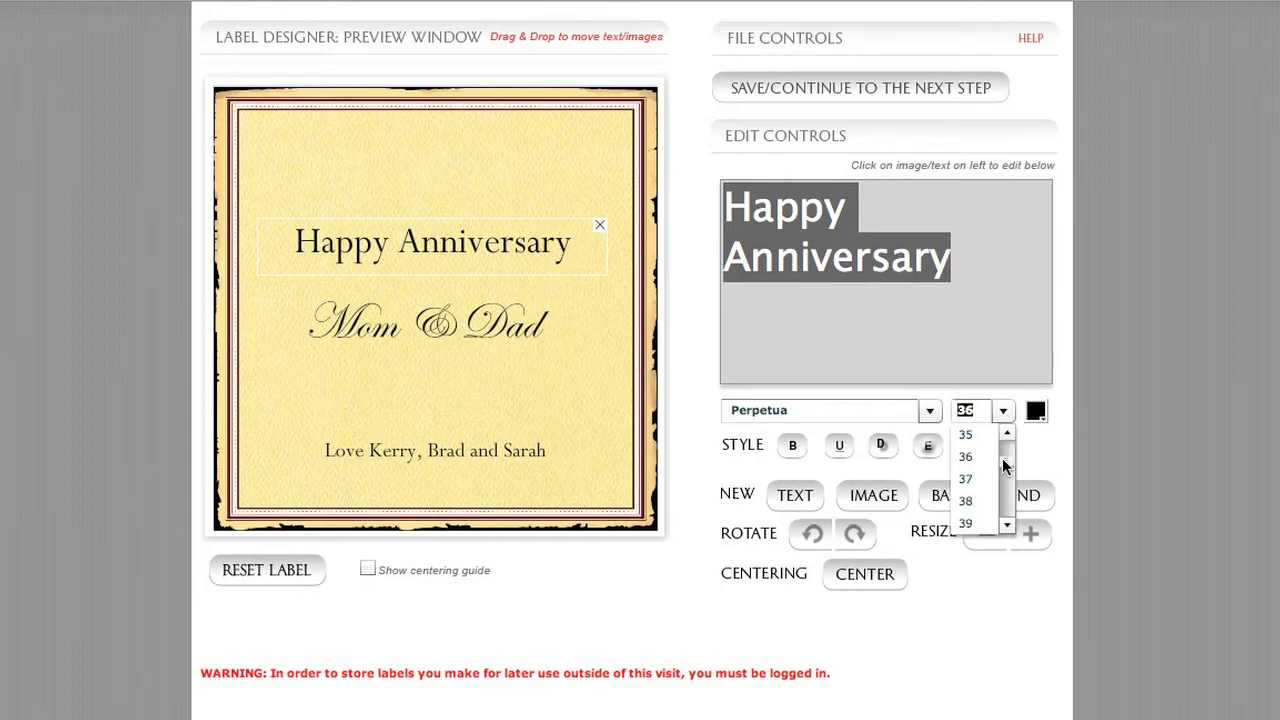
drag(1006, 467, 1007, 447)
drag(1007, 448, 1008, 471)
click(965, 499)
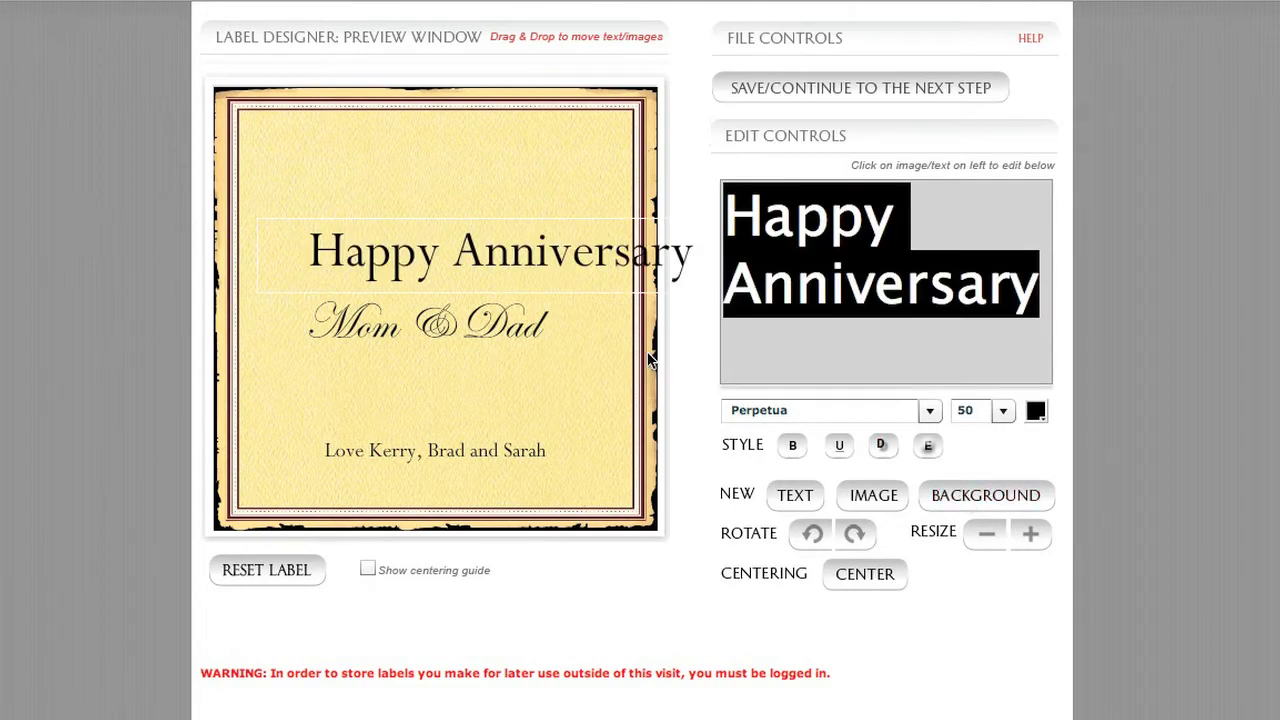
drag(491, 251, 454, 237)
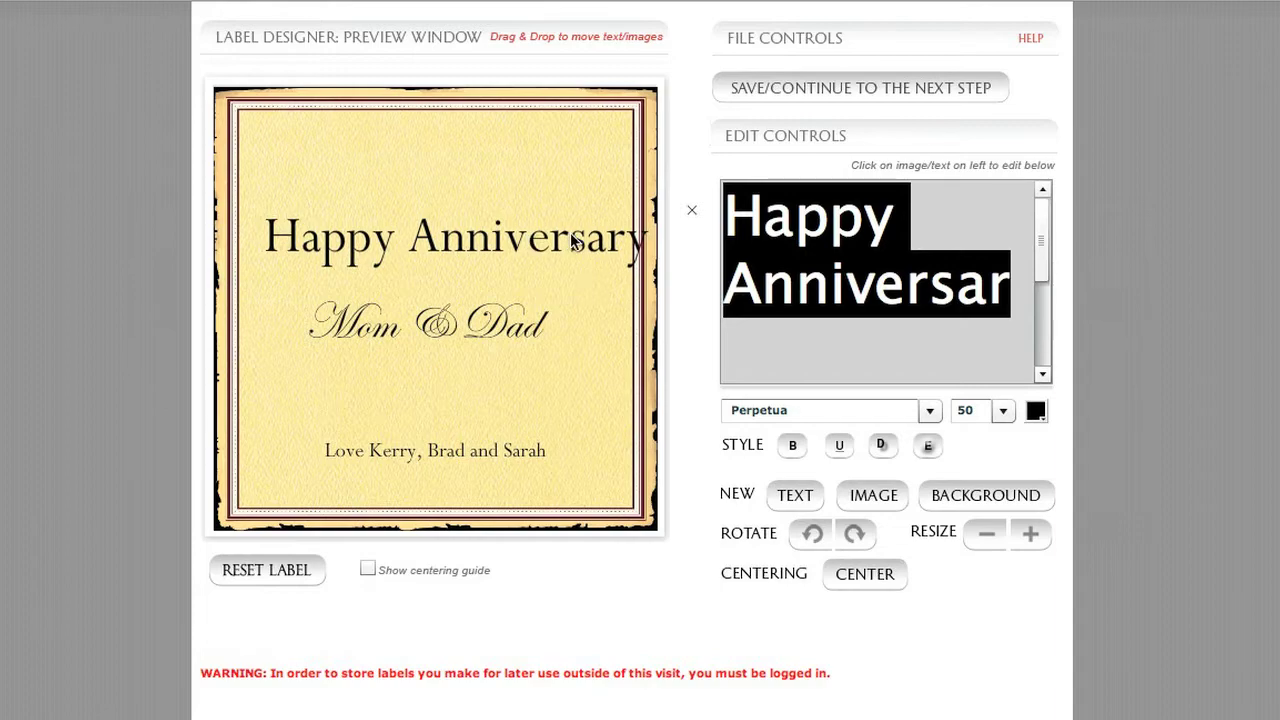
Step: Set Happy Anniversary in Playbill and settle it back above the Mom & Dad line
click(930, 412)
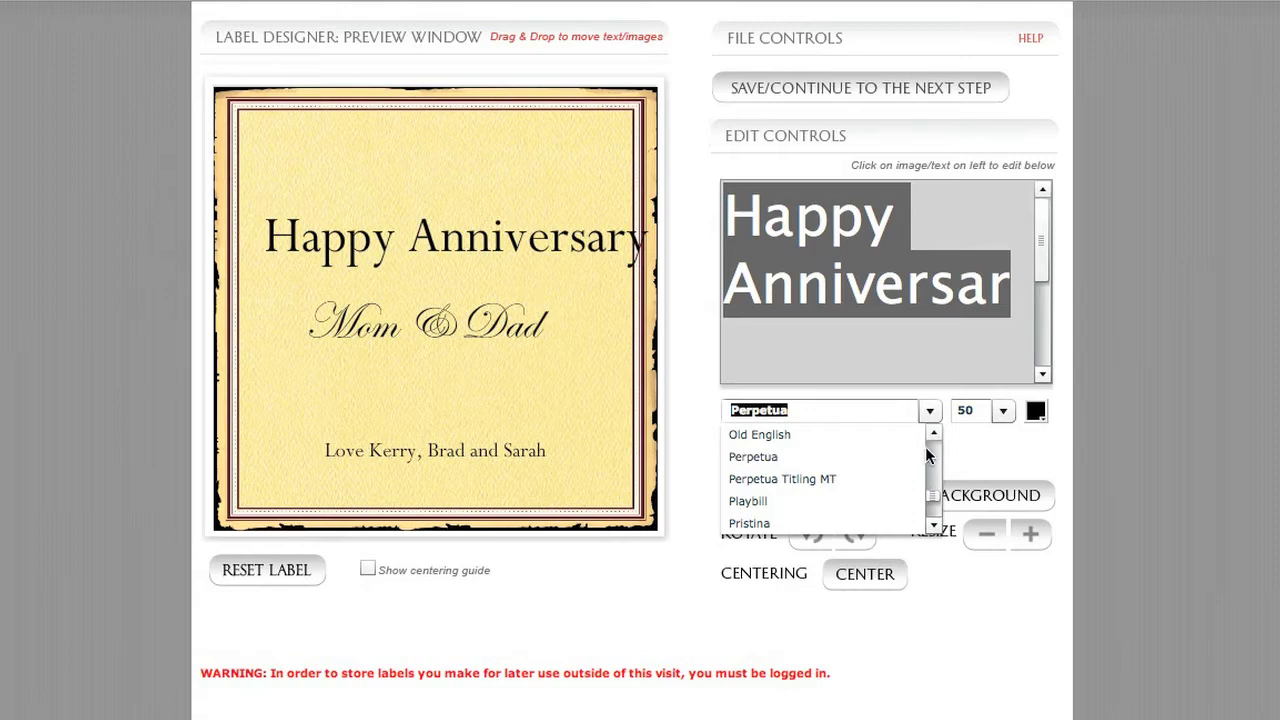
click(748, 501)
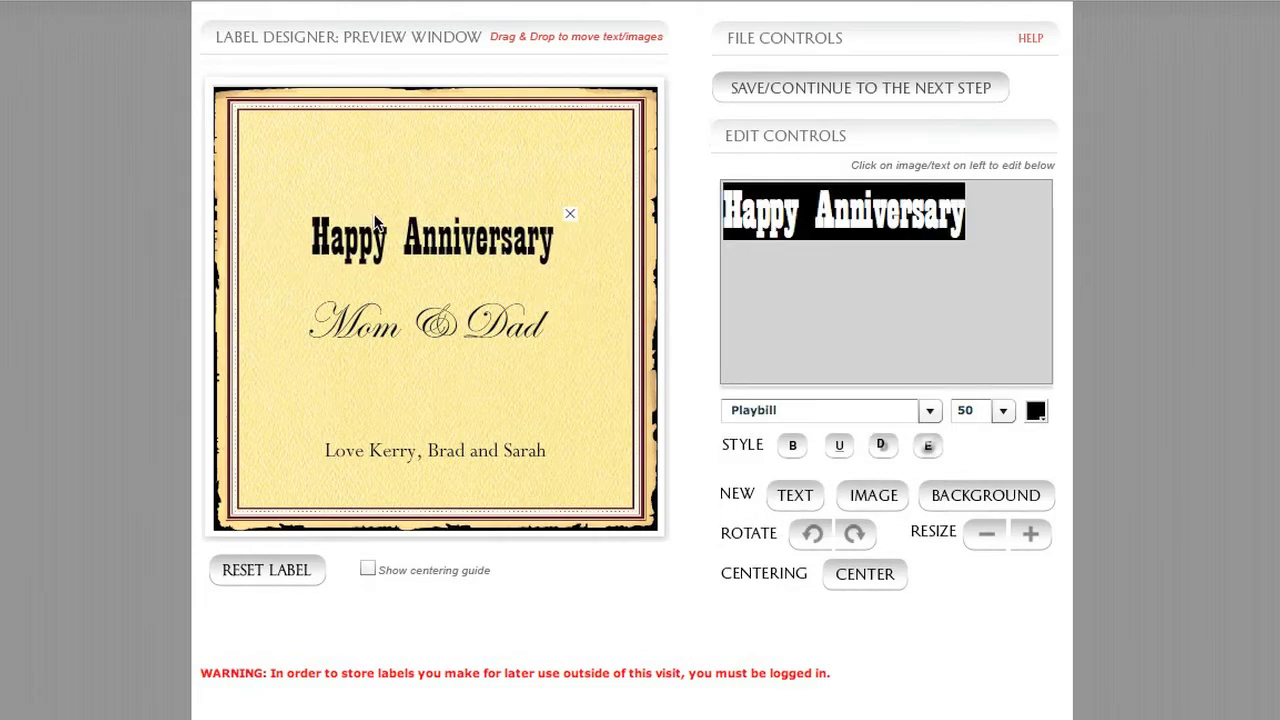
mouse_move(440, 245)
mouse_down()
mouse_move(367, 245)
mouse_move(518, 250)
mouse_move(337, 249)
mouse_move(481, 256)
mouse_move(427, 251)
mouse_move(441, 253)
mouse_move(451, 191)
mouse_move(432, 190)
mouse_move(441, 248)
mouse_up()
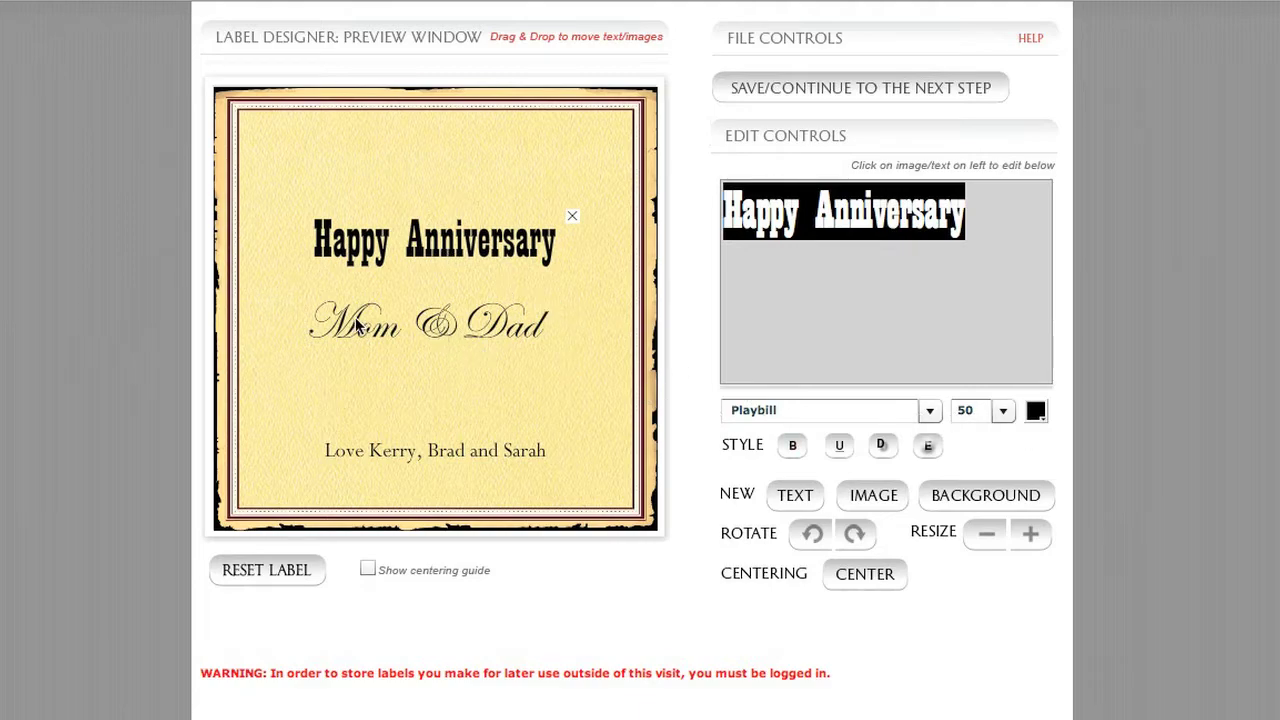
Step: Slide the Edwardian Script 46 Mom & Dad line sideways, leaving it slightly right
mouse_move(446, 332)
mouse_down()
mouse_move(514, 339)
mouse_move(515, 328)
mouse_move(448, 323)
mouse_up()
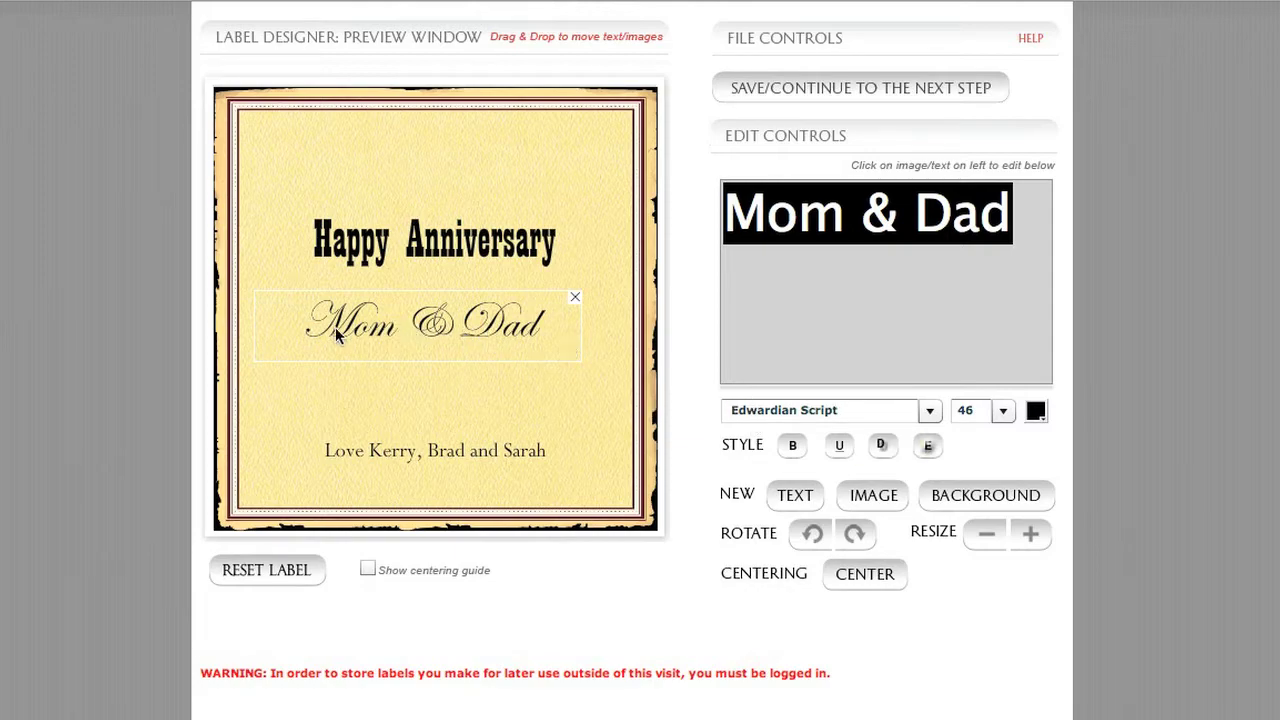
drag(492, 325, 471, 323)
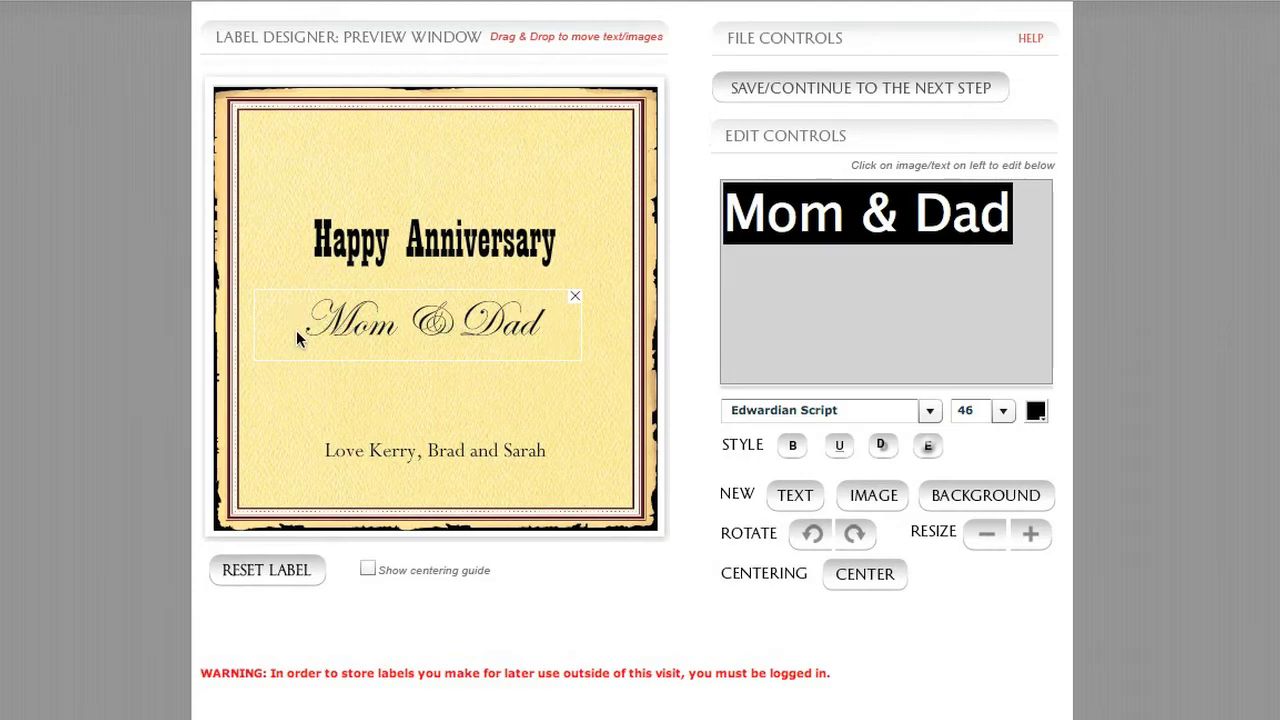
mouse_move(360, 336)
mouse_down()
mouse_move(400, 332)
mouse_move(358, 333)
mouse_move(375, 339)
mouse_up()
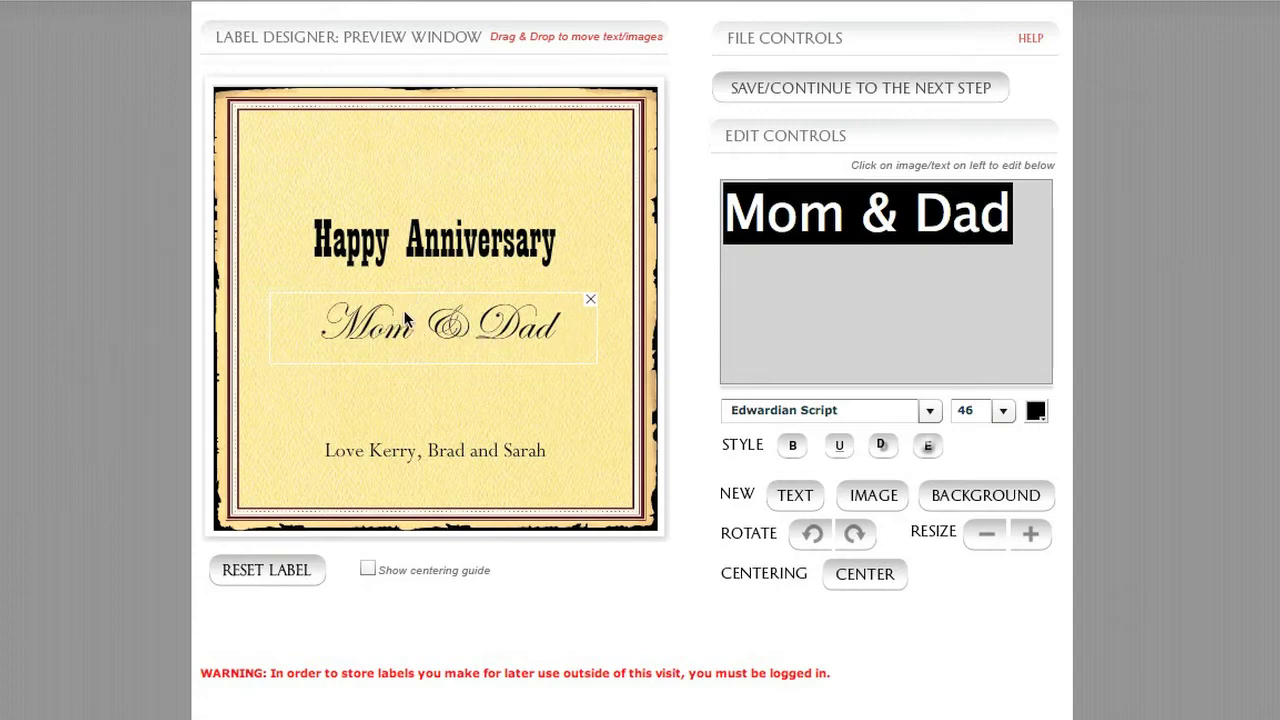
drag(446, 322, 442, 325)
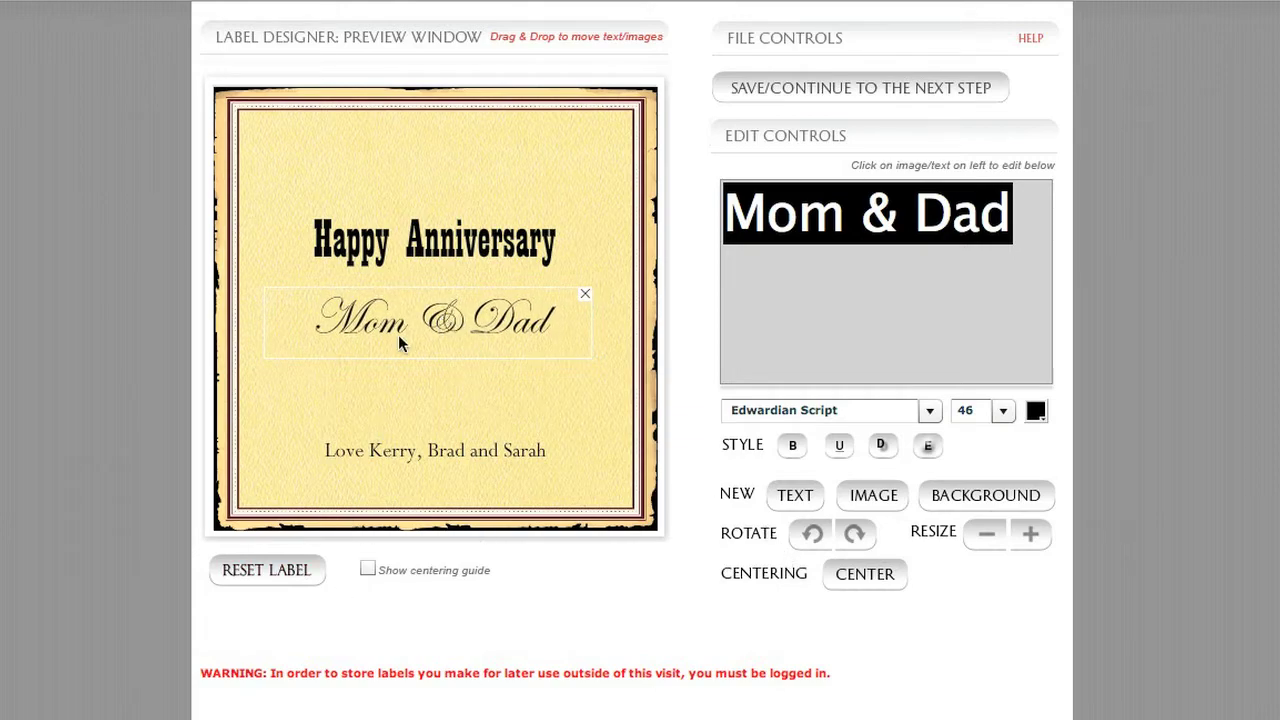
Step: Turn on the centering guide lines and centre Mom & Dad horizontally with CENTER
click(366, 569)
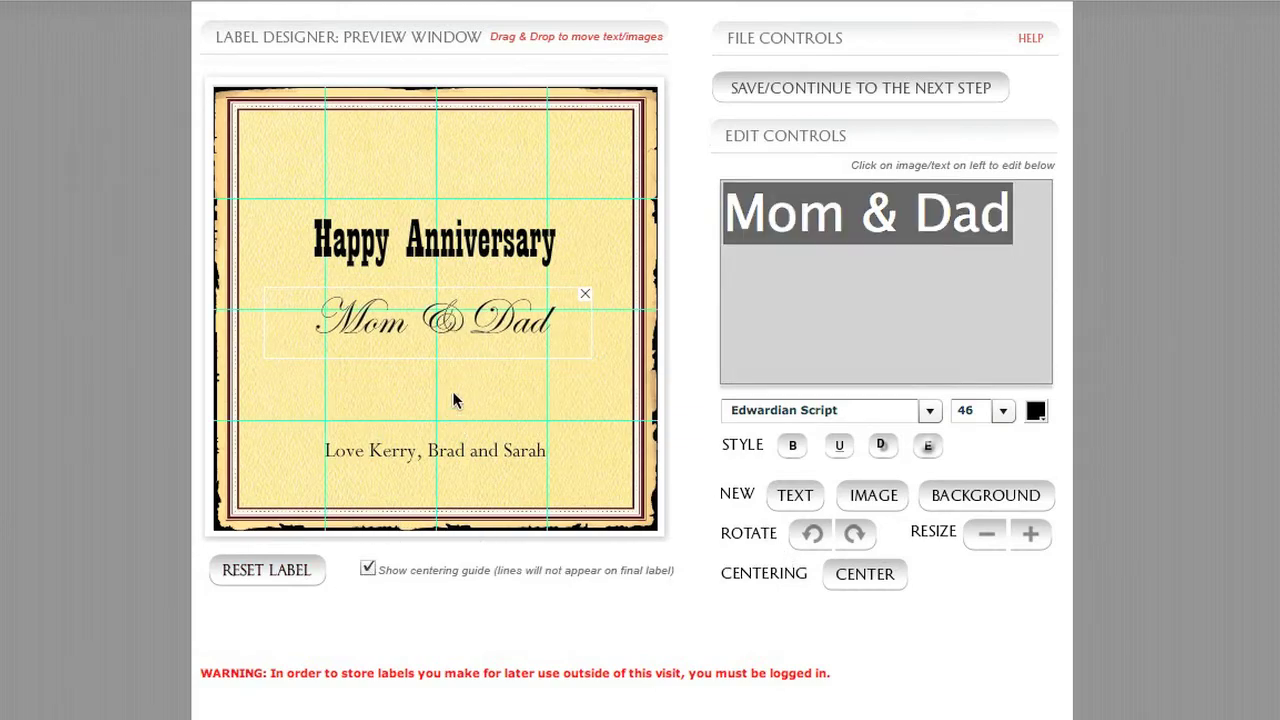
drag(469, 341, 467, 341)
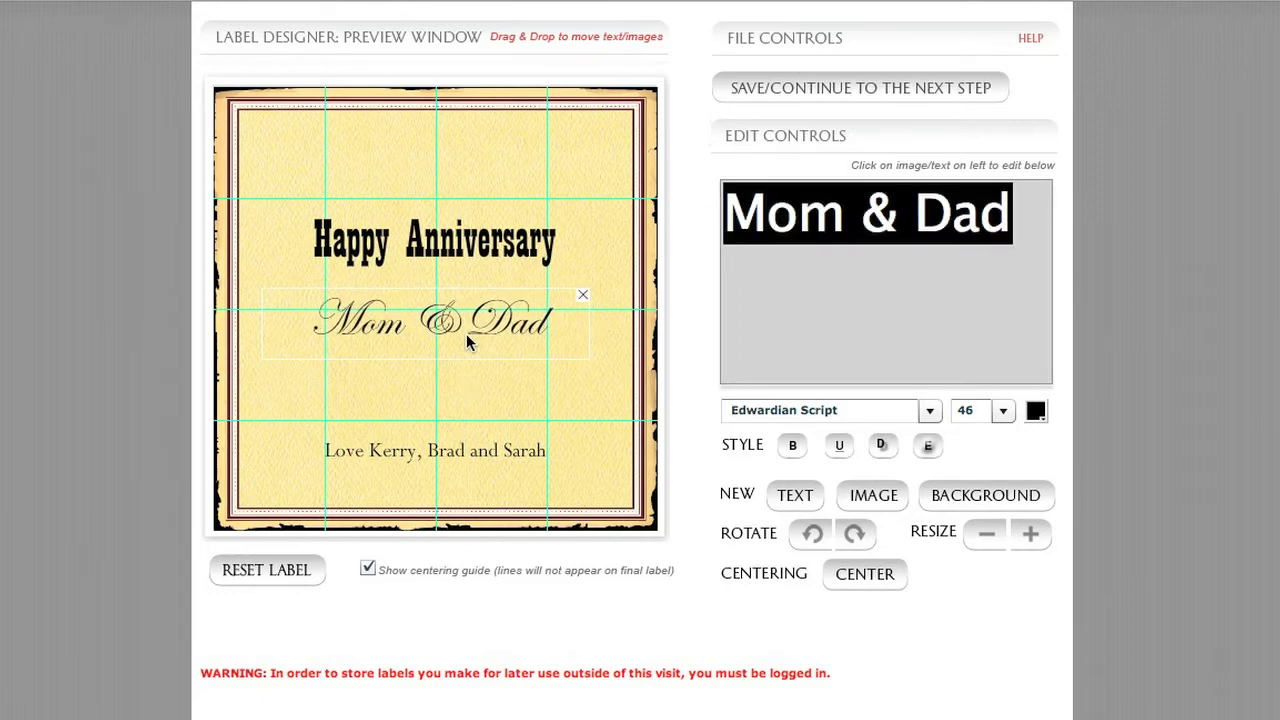
click(868, 578)
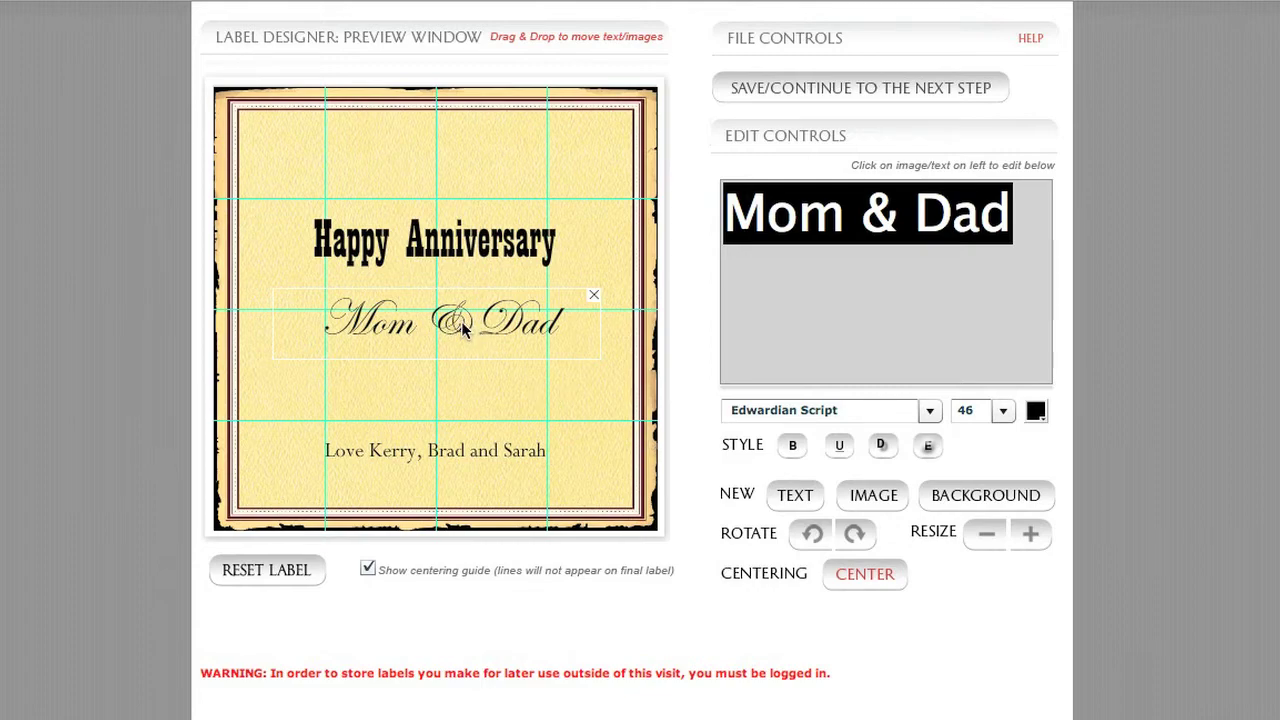
Step: Nudge Mom & Dad up and down, re-centre it, and settle it just under Happy Anniversary
drag(462, 328, 462, 325)
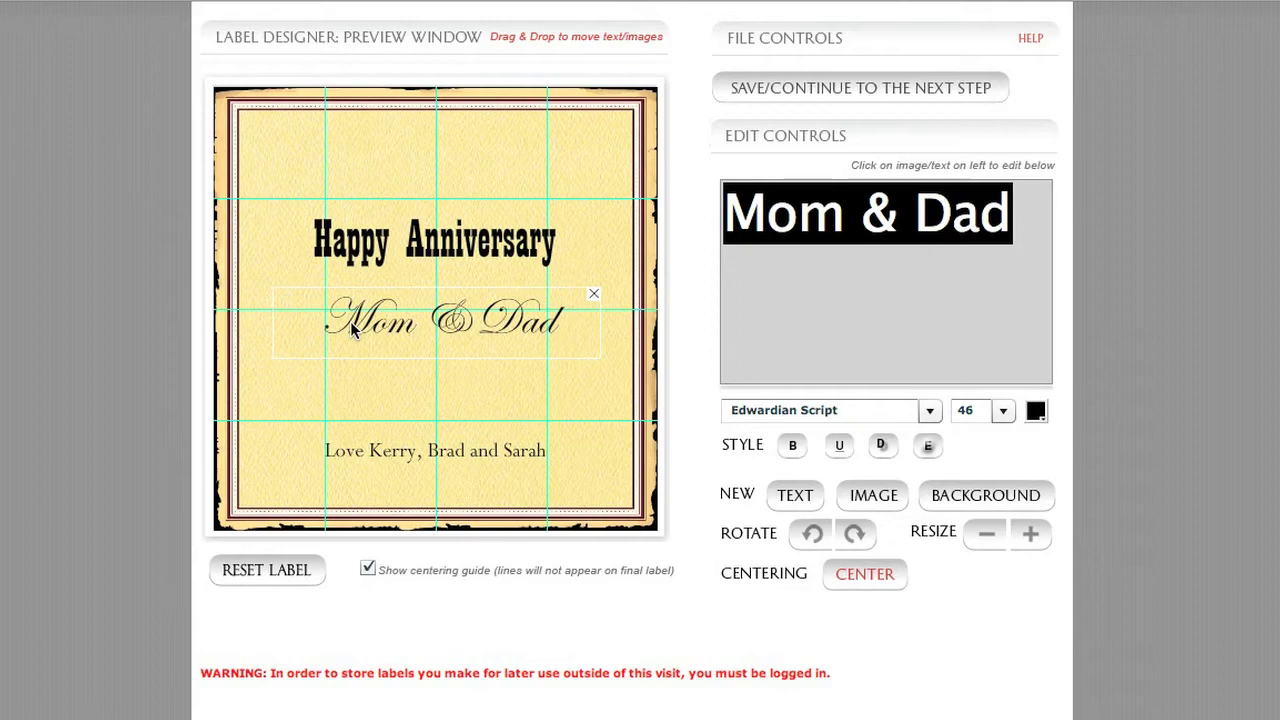
drag(352, 330, 459, 334)
click(861, 580)
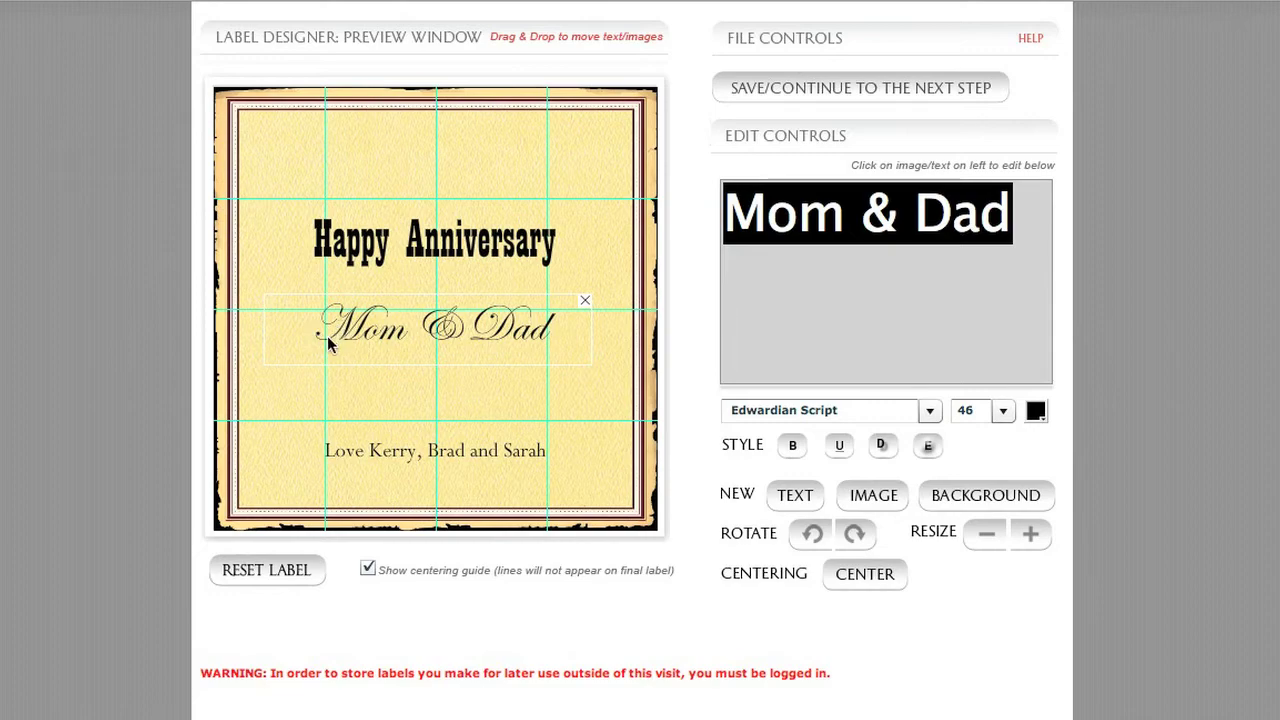
drag(458, 338, 455, 340)
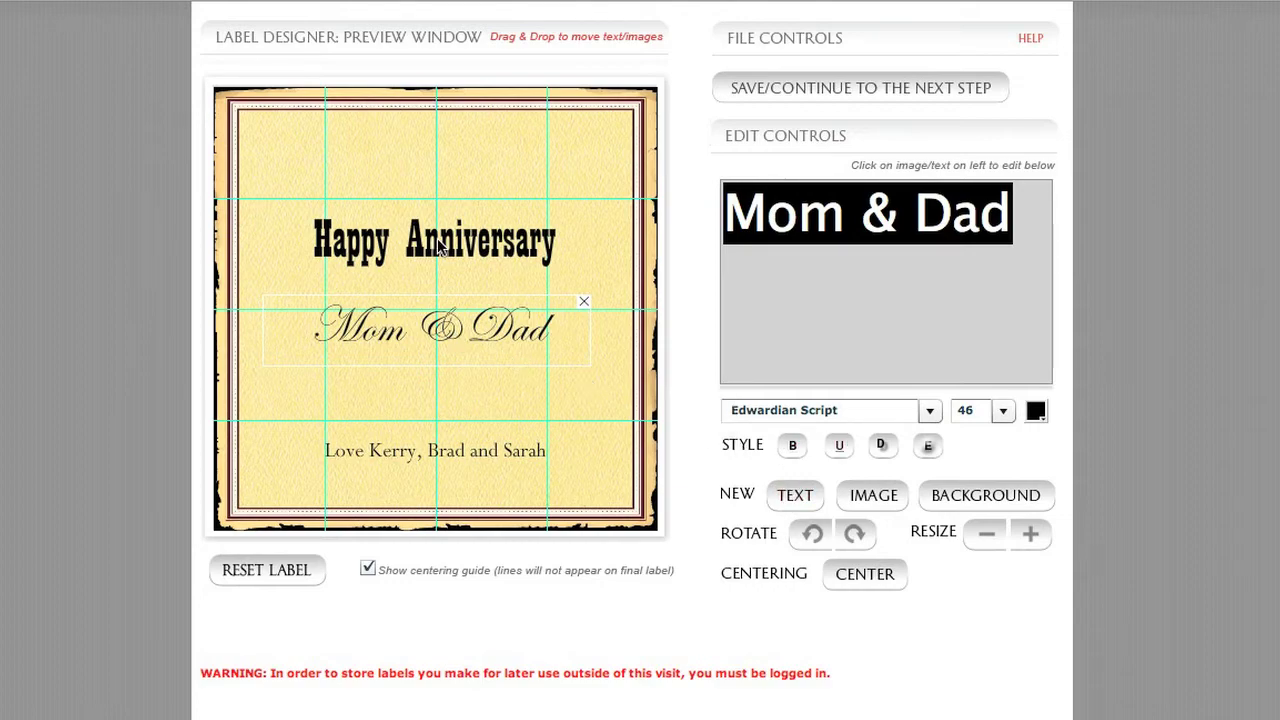
Step: Centre the Playbill 50 Happy Anniversary heading, then nudge it down and back up
drag(440, 248, 444, 254)
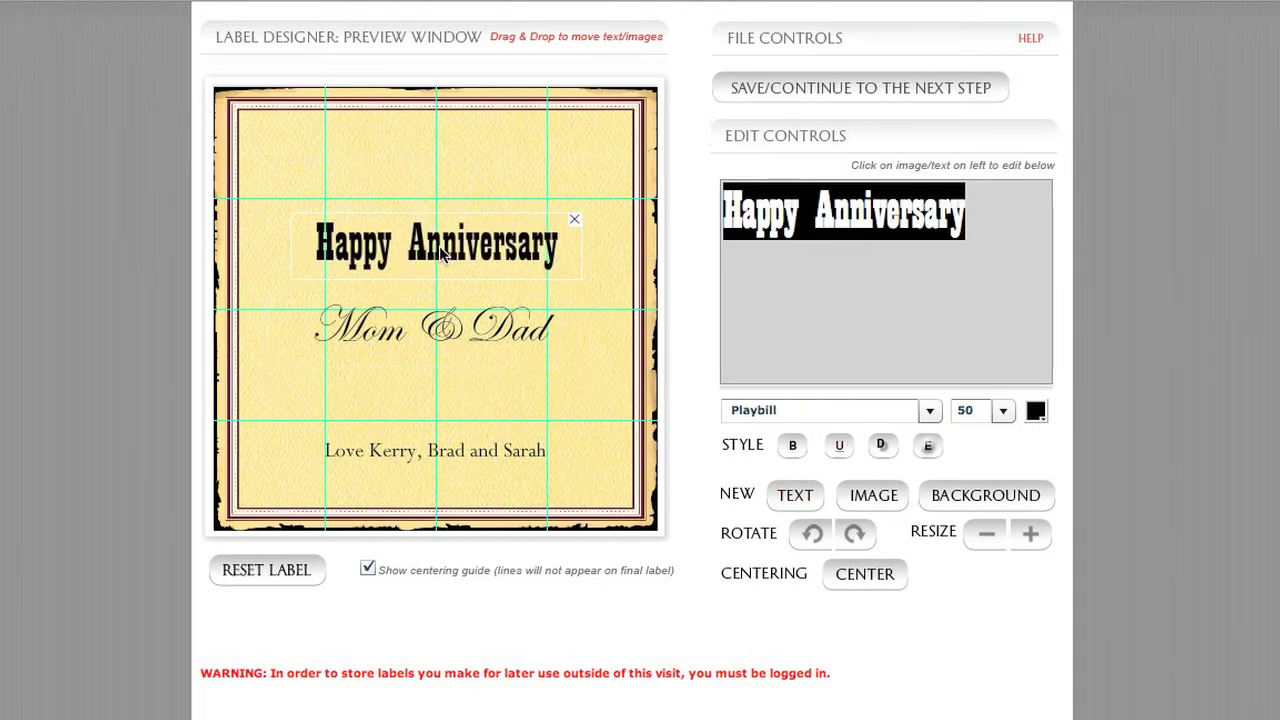
click(862, 573)
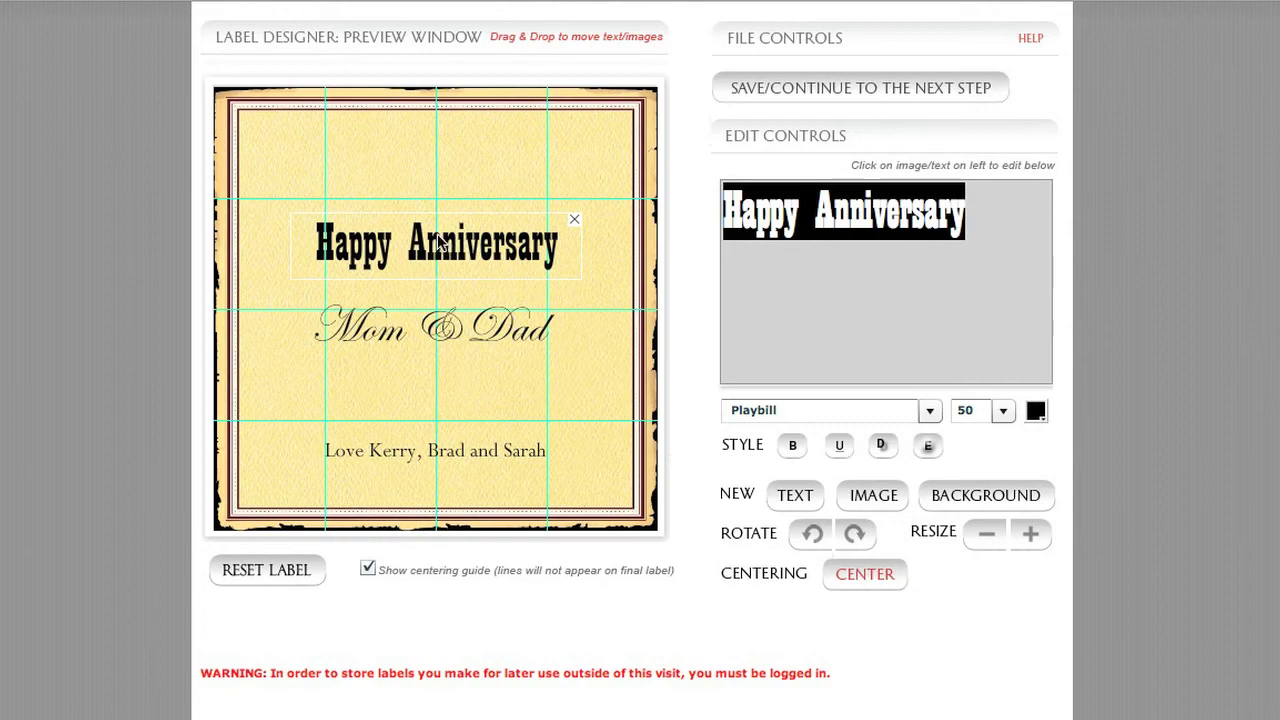
drag(440, 244, 448, 254)
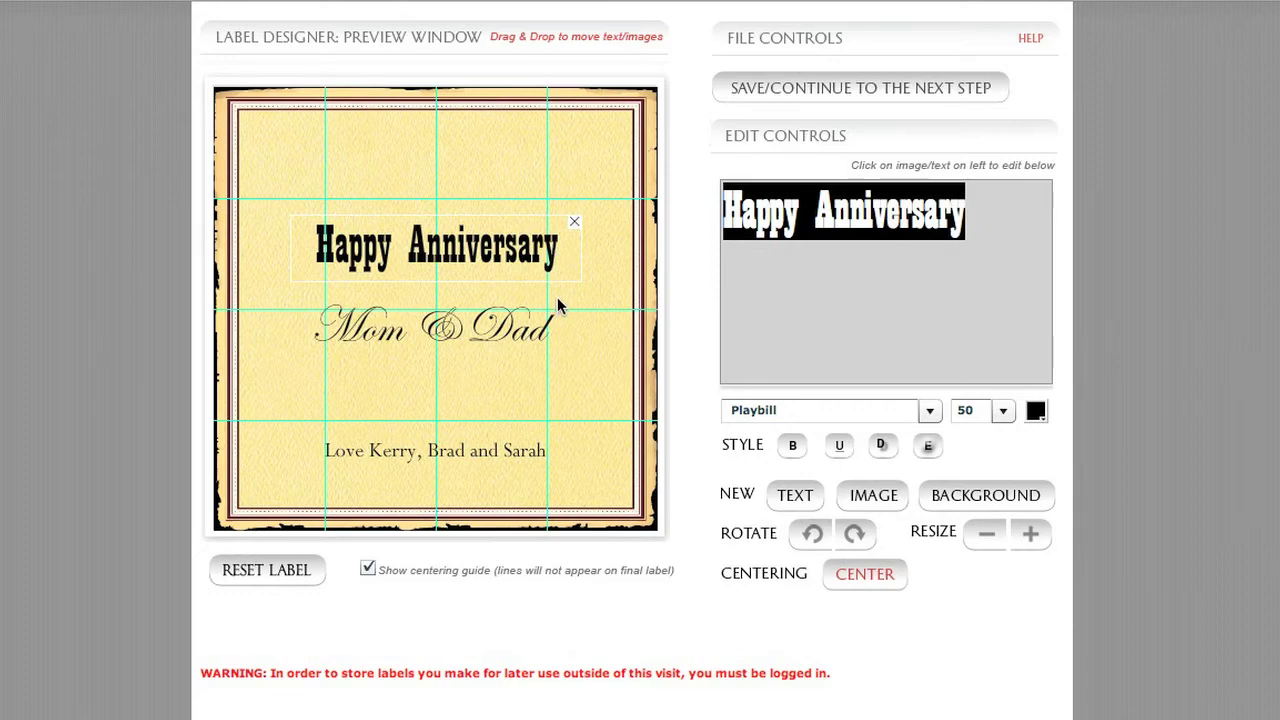
drag(494, 256, 491, 253)
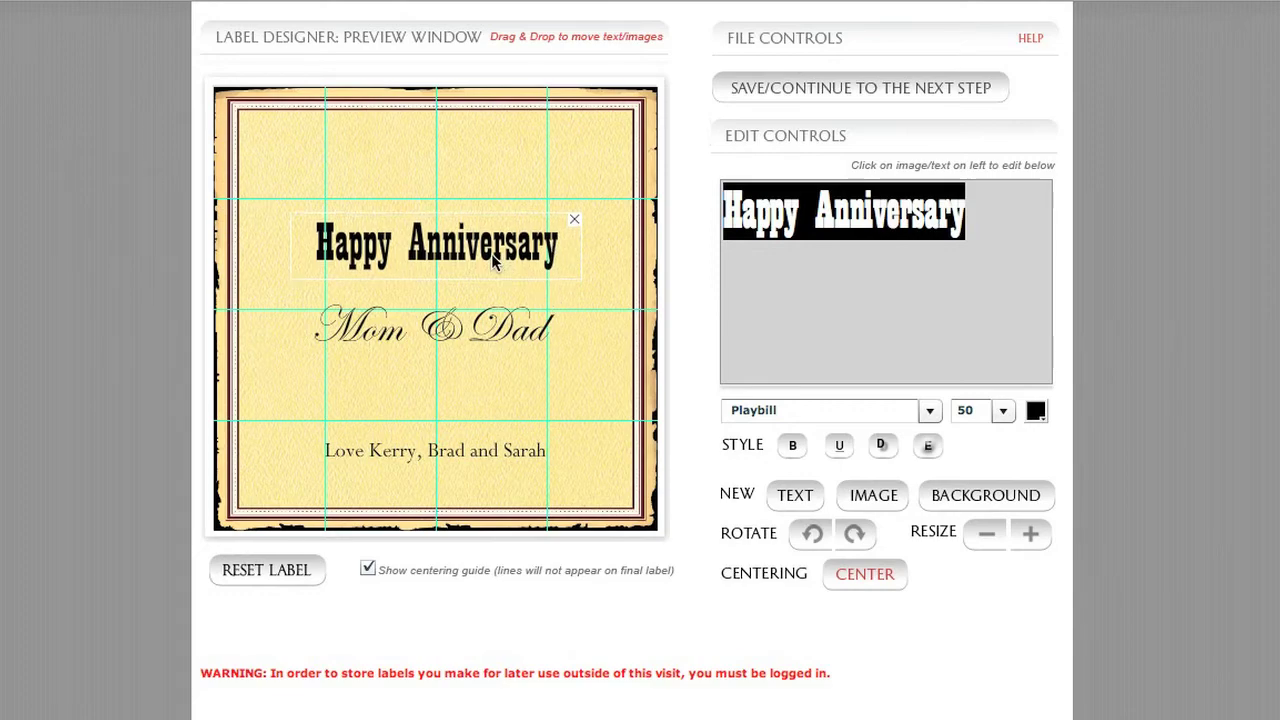
Step: Keep the centering guides on and re-centre Happy Anniversary horizontally
click(367, 571)
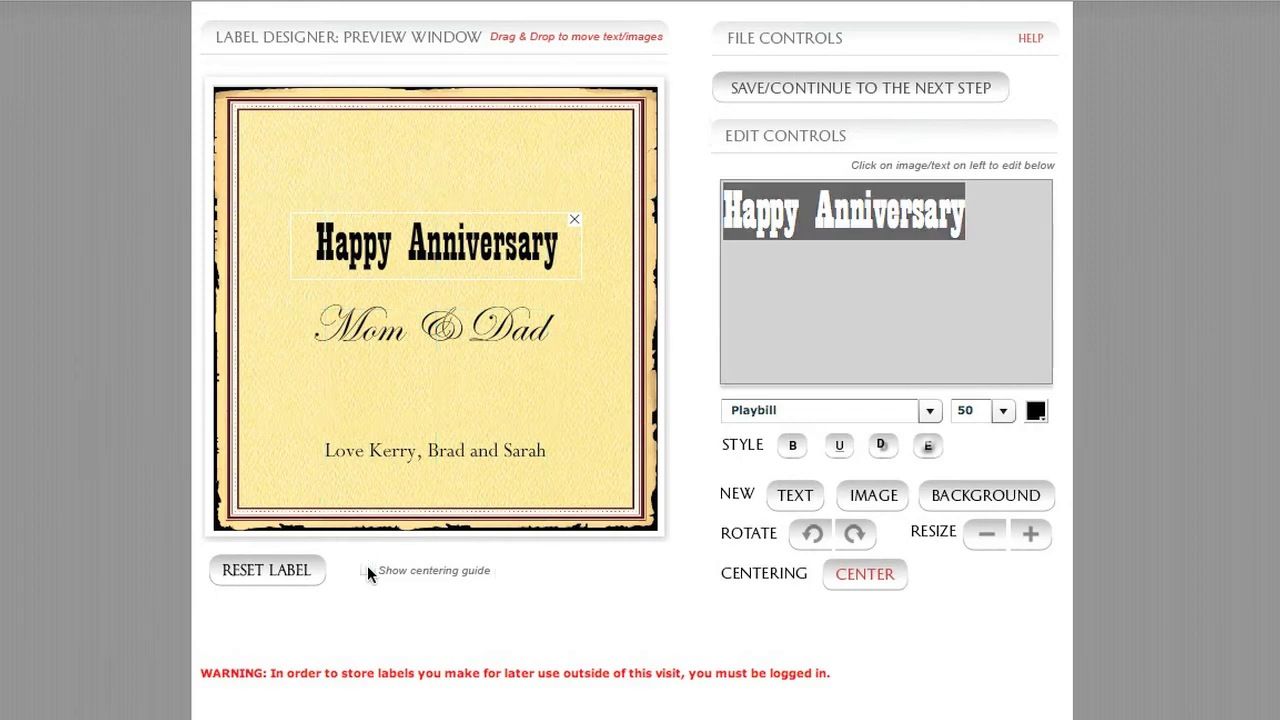
click(367, 571)
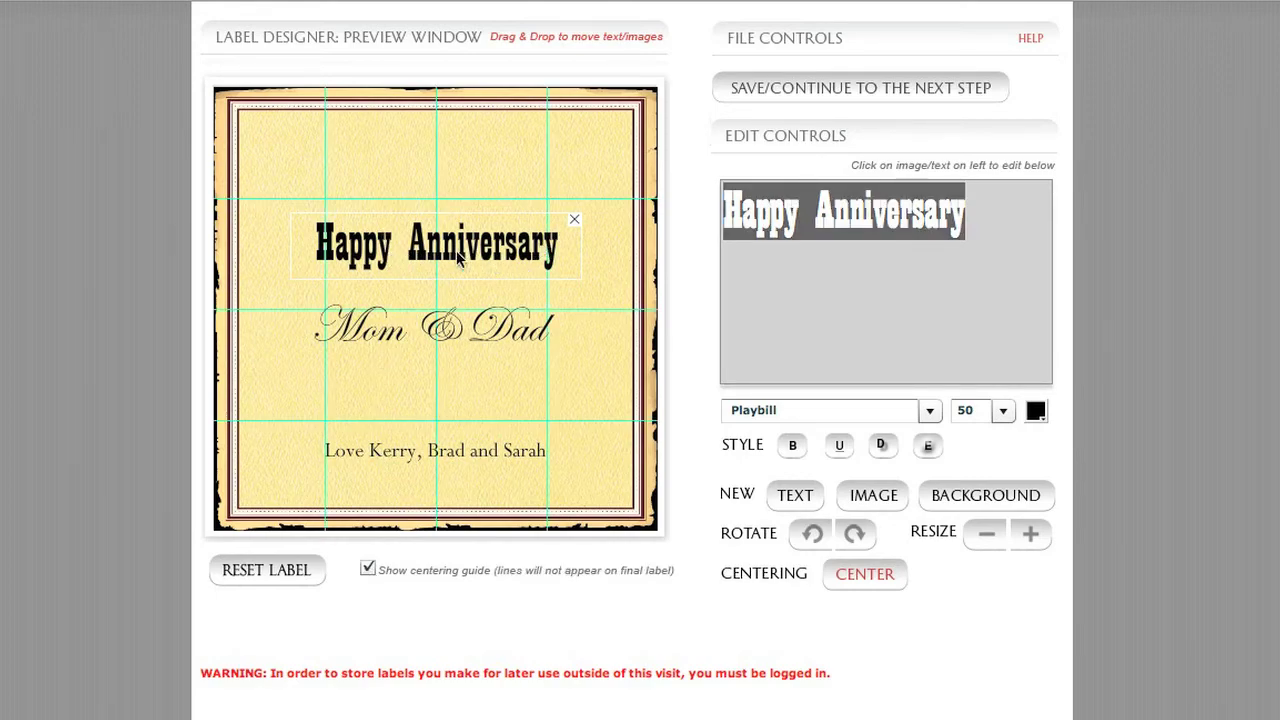
drag(460, 256, 430, 256)
click(863, 576)
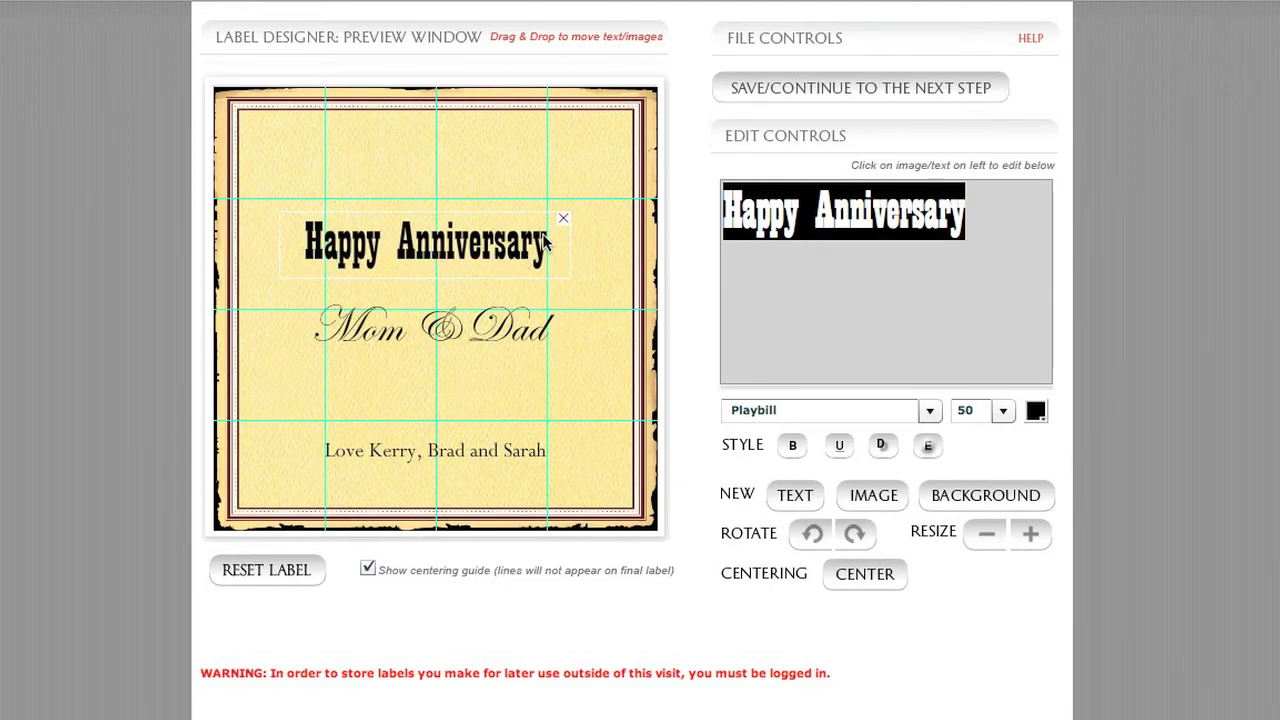
Step: Shift Happy Anniversary right and slightly up, then hide the centering guide lines
drag(504, 251, 374, 262)
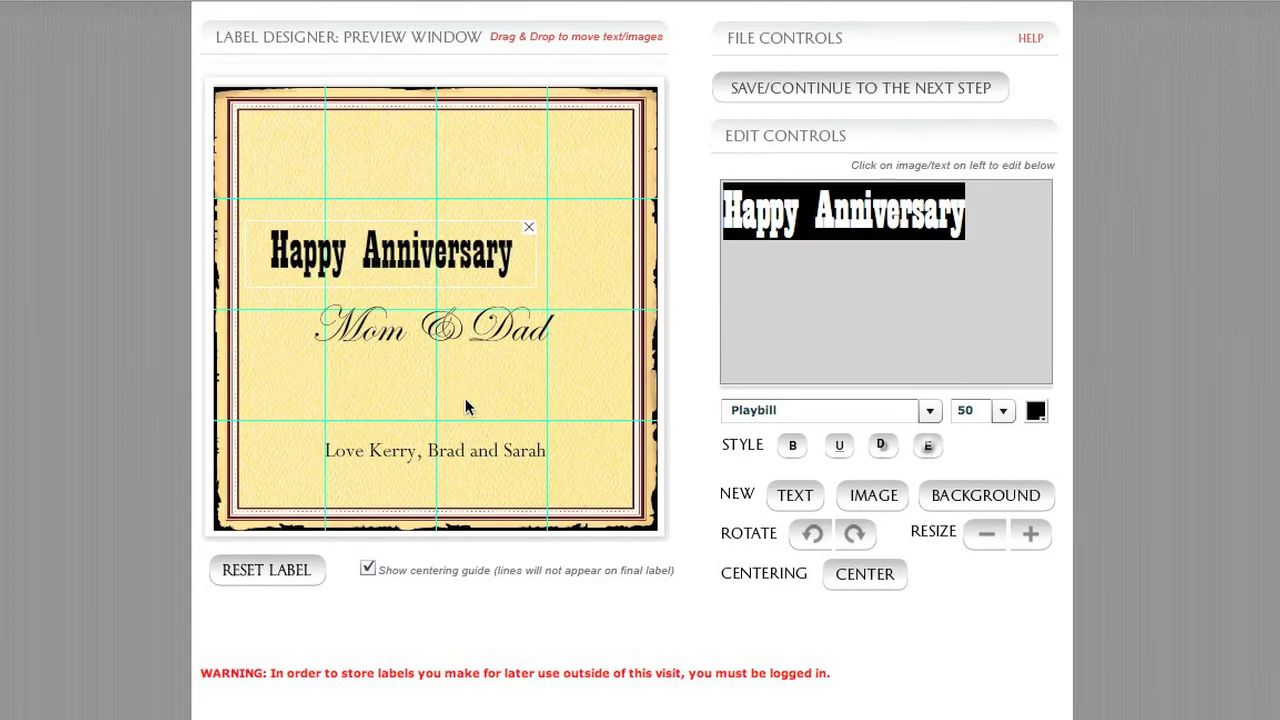
drag(391, 258, 422, 258)
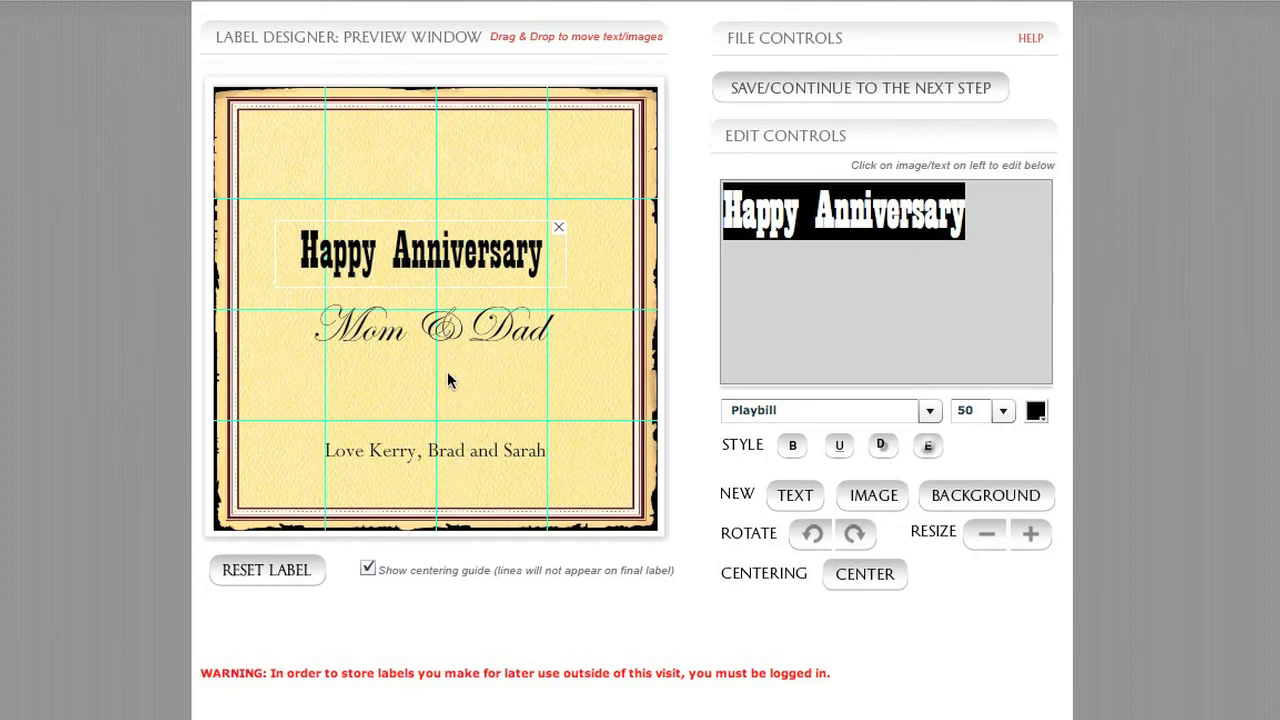
drag(429, 263, 444, 256)
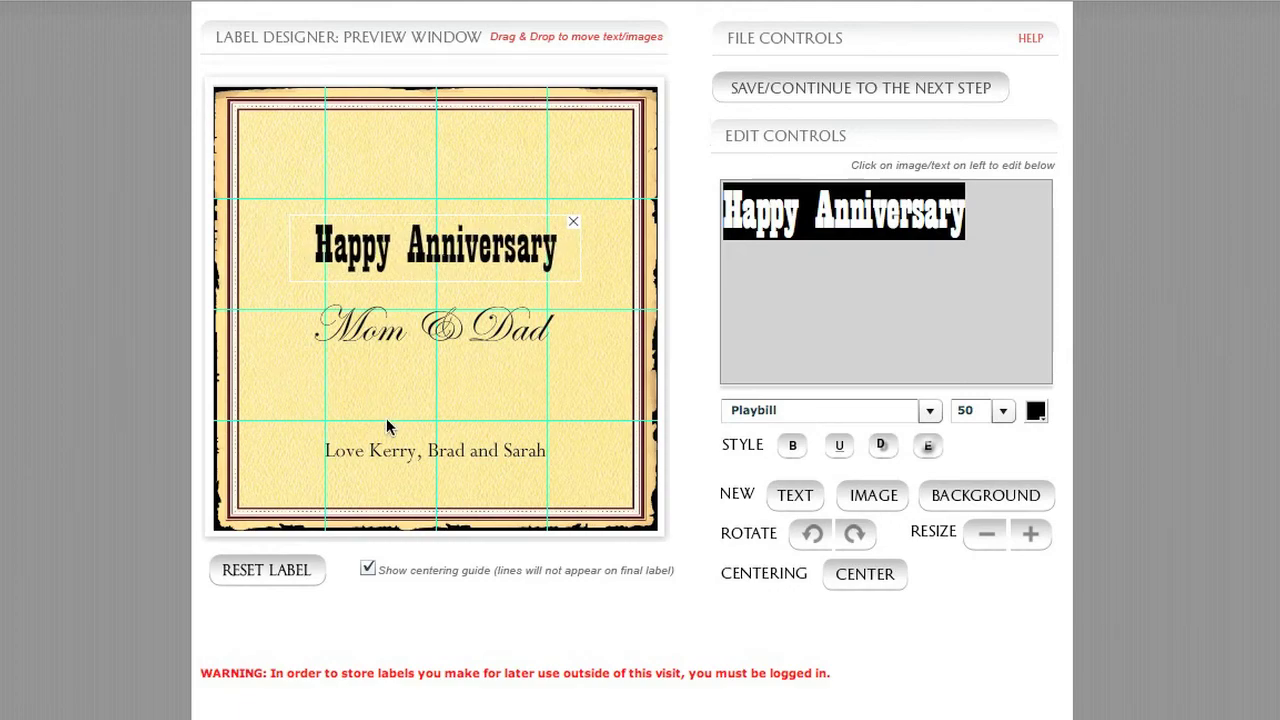
click(368, 568)
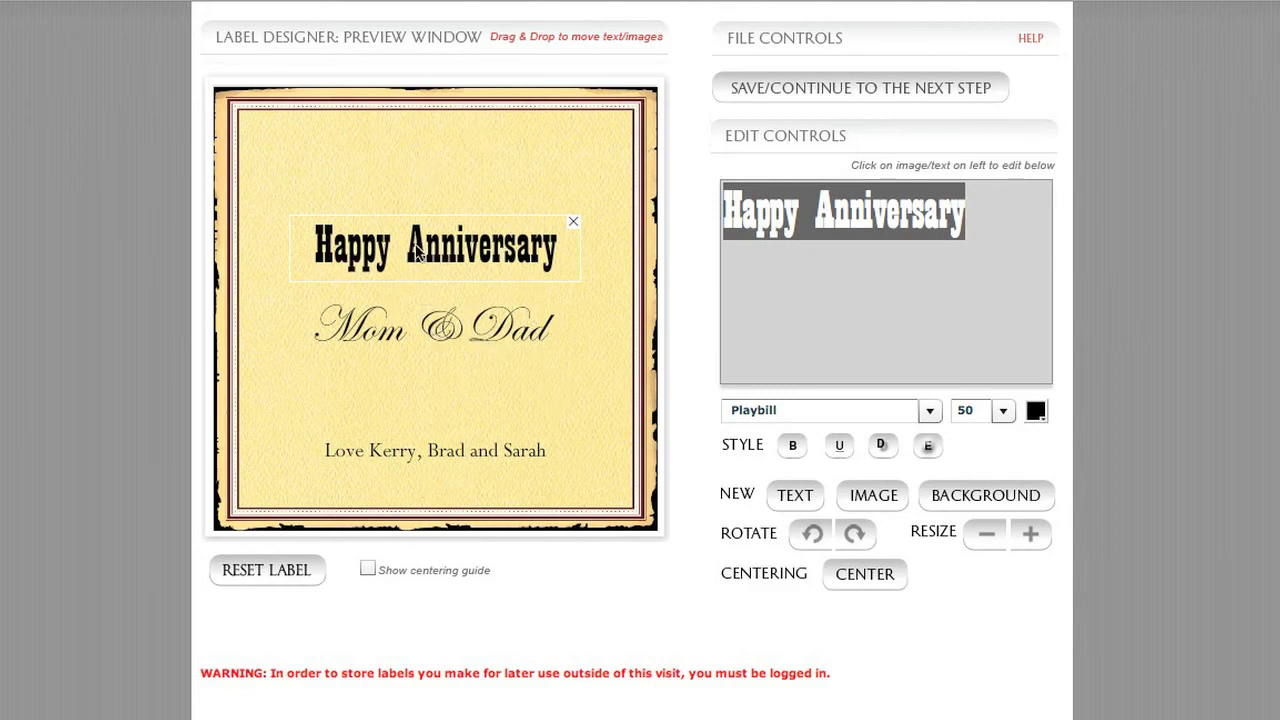
Step: Scatter the lines: Happy Anniversary top-left, Mom & Dad right, sign-off bottom left
mouse_move(437, 252)
mouse_down()
mouse_move(436, 240)
mouse_move(437, 257)
mouse_up()
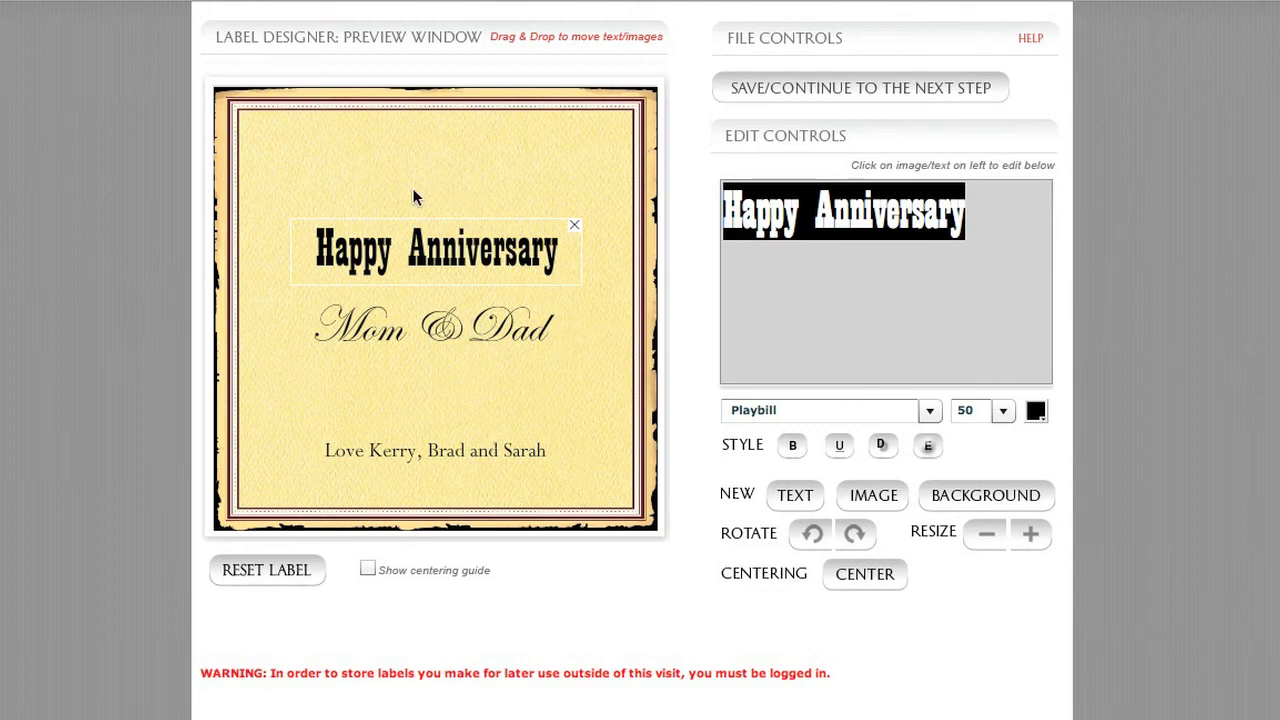
drag(454, 257, 393, 165)
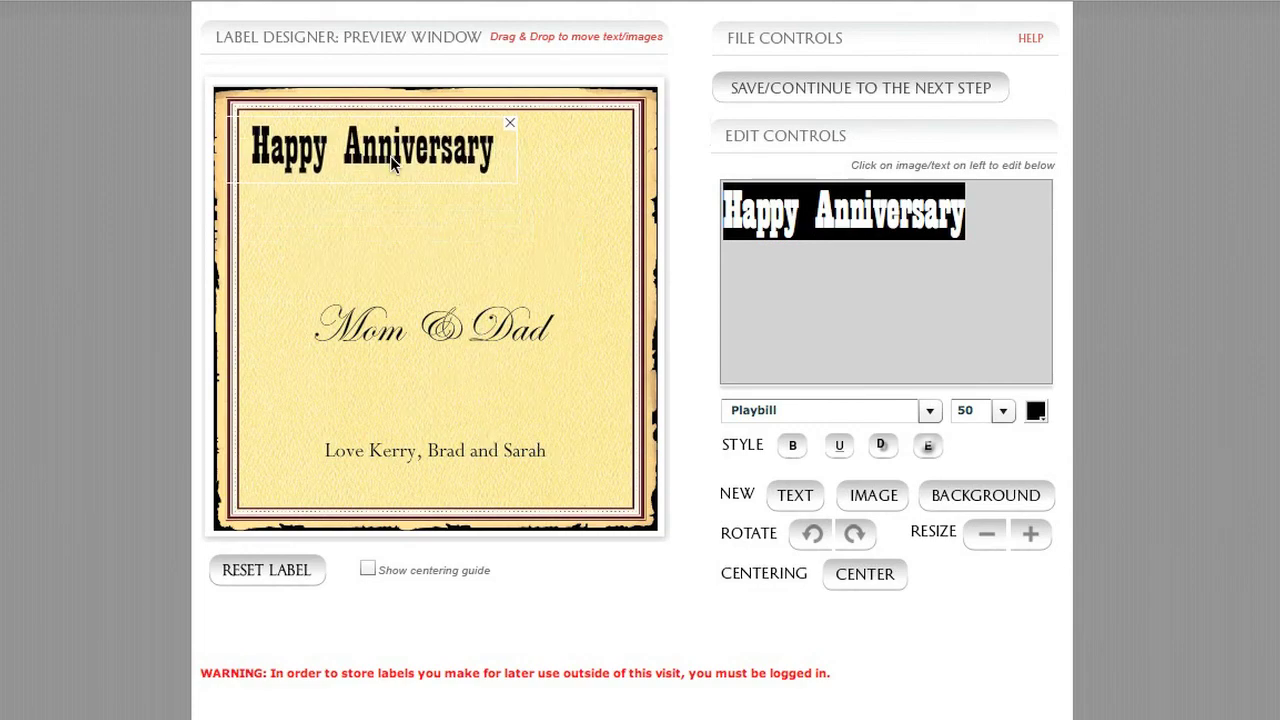
drag(460, 330, 528, 324)
drag(482, 451, 427, 480)
click(450, 334)
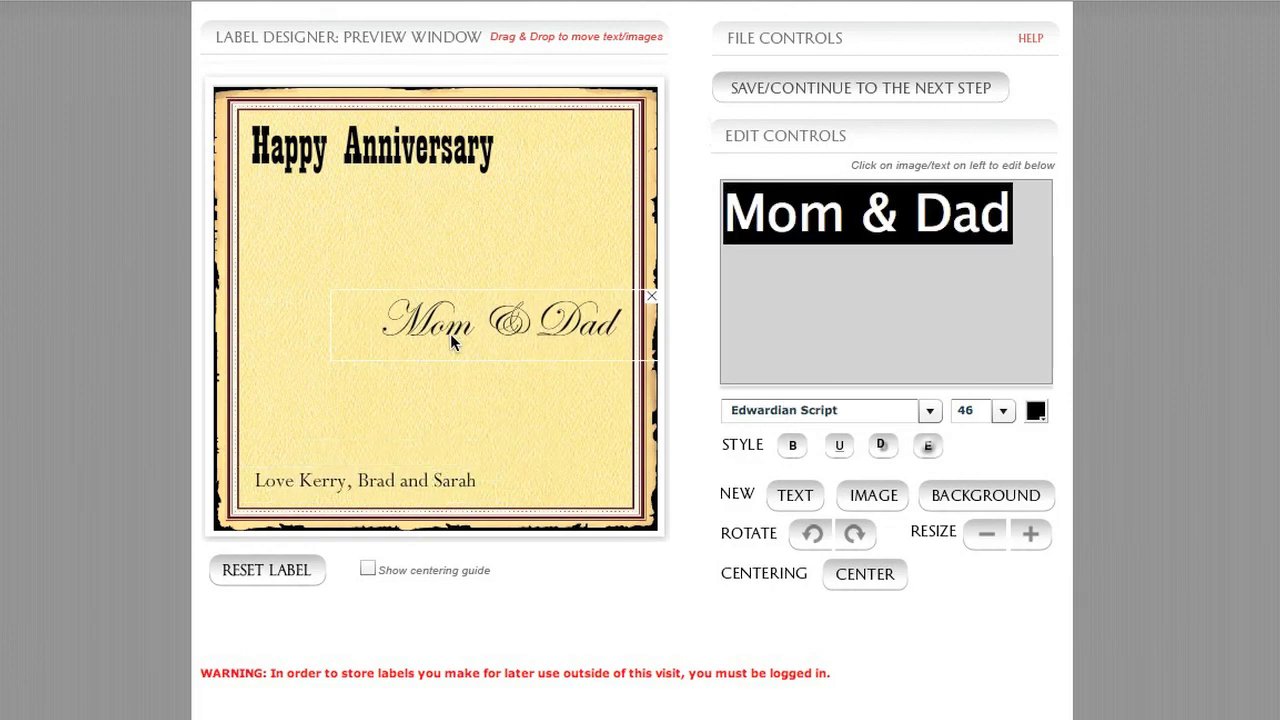
Step: Bring Happy Anniversary, Mom & Dad and the sign-off line back to the centre
drag(388, 172, 447, 242)
drag(461, 315, 395, 316)
drag(402, 242, 409, 247)
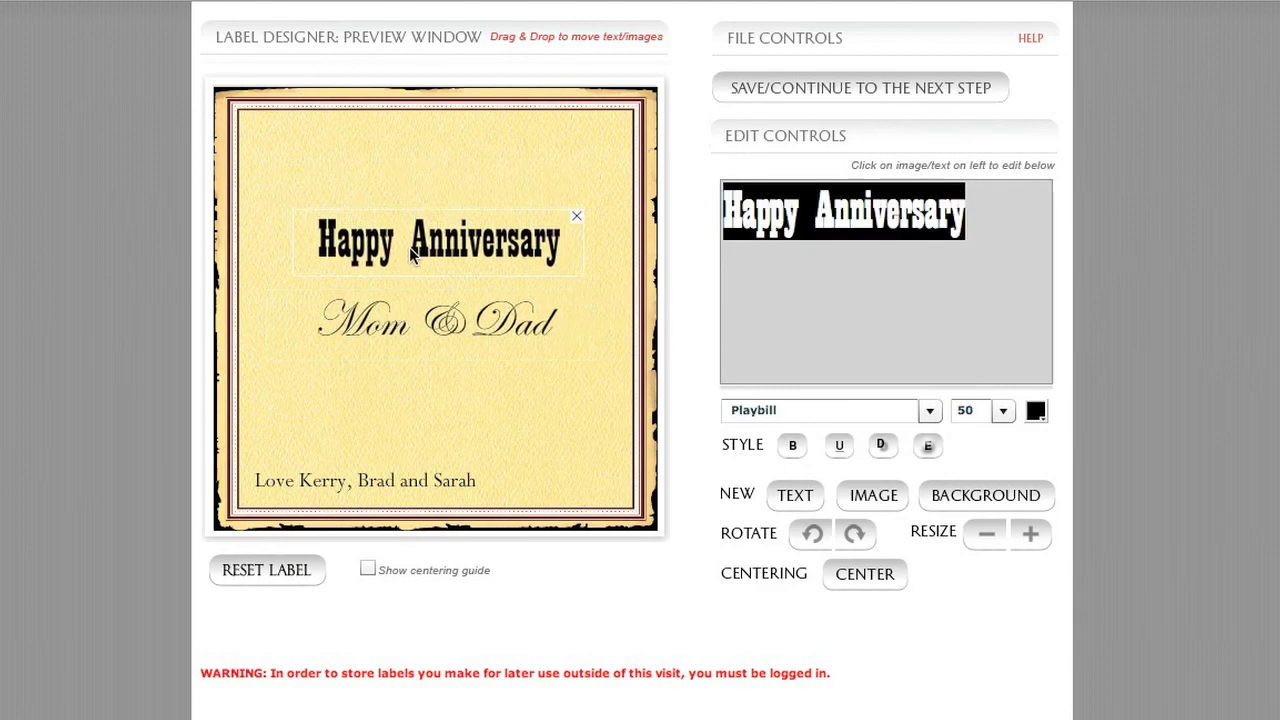
click(405, 306)
drag(405, 306, 406, 304)
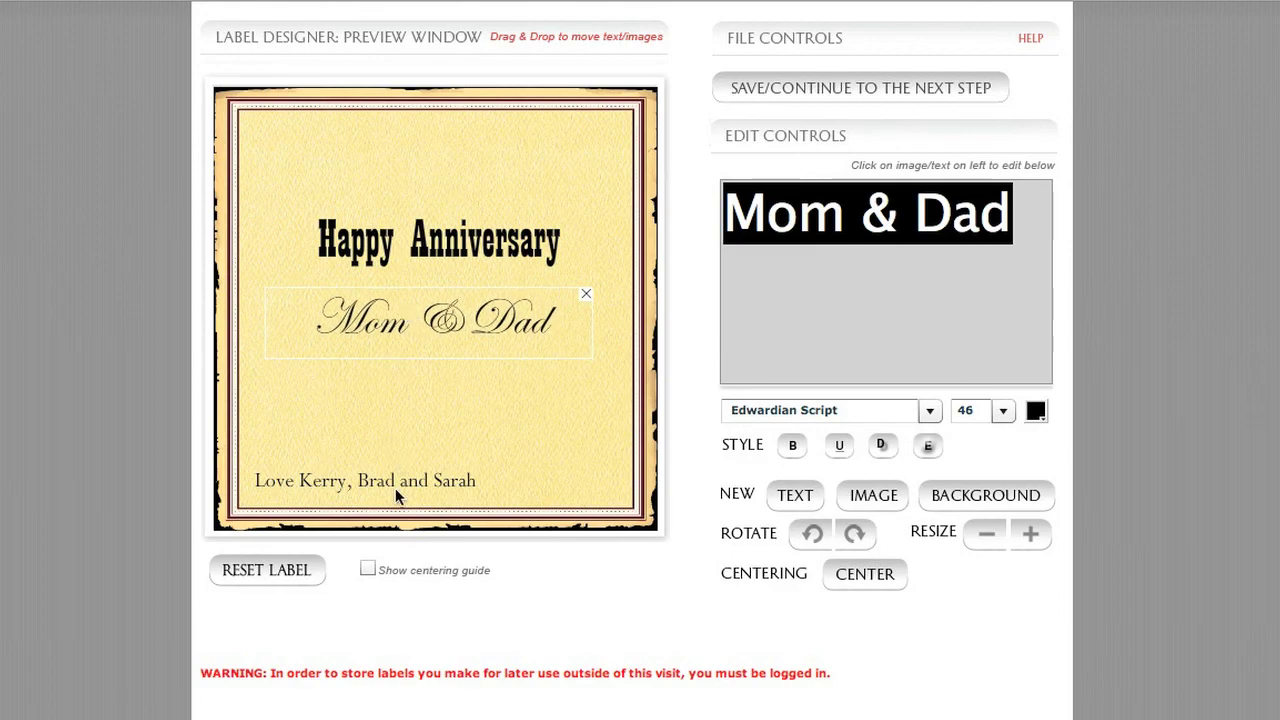
drag(395, 488, 458, 463)
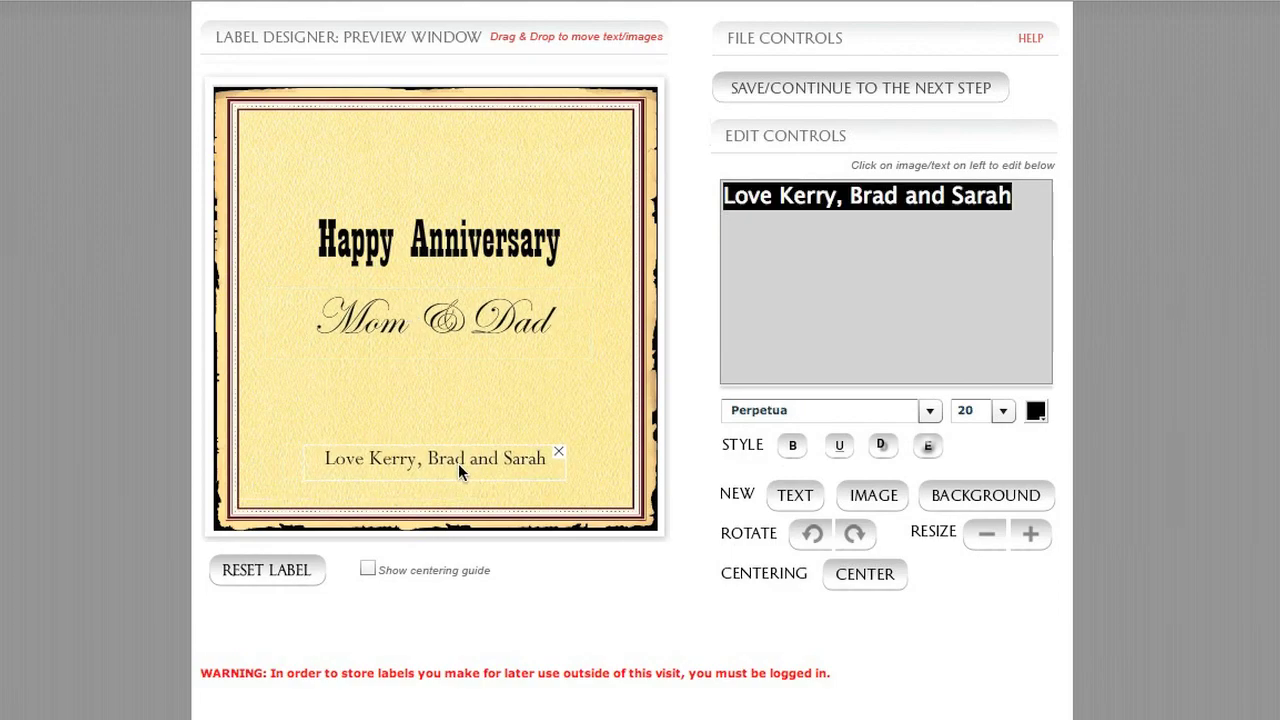